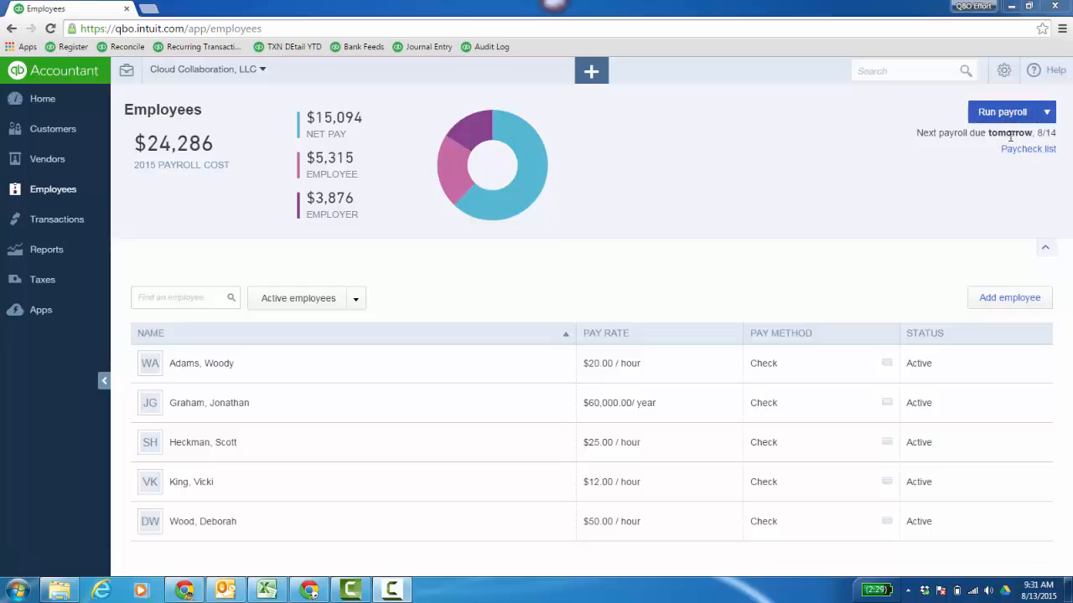
Step: Check which alternative payroll run types are offered besides the regular run
left_click(1047, 117)
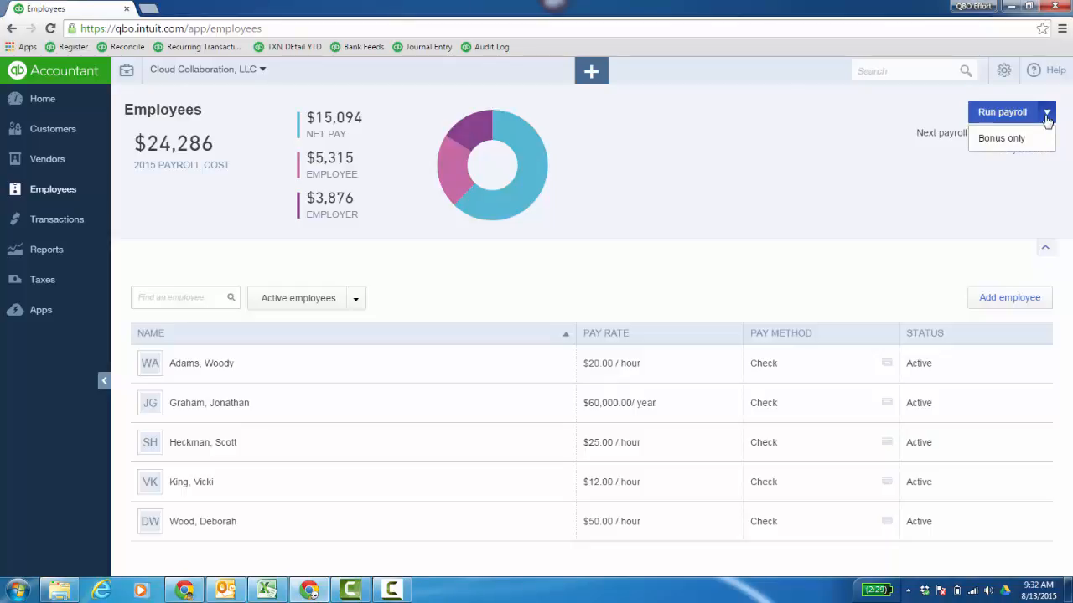
left_click(1003, 199)
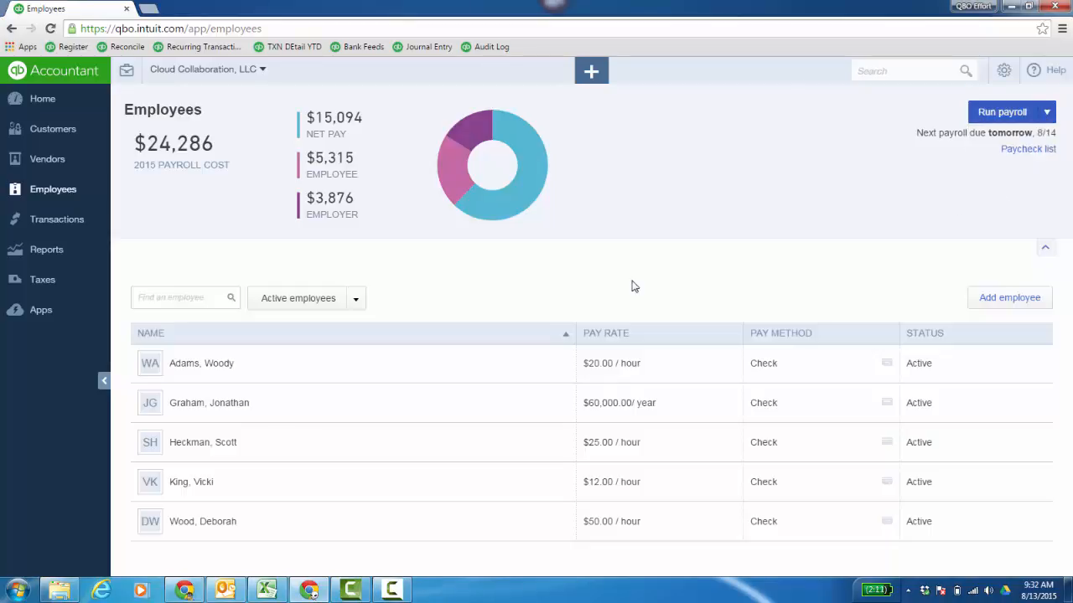
Step: Open the pay settings of the employee paid $25.00 per hour and bring up their W-4 withholding form
left_click(226, 450)
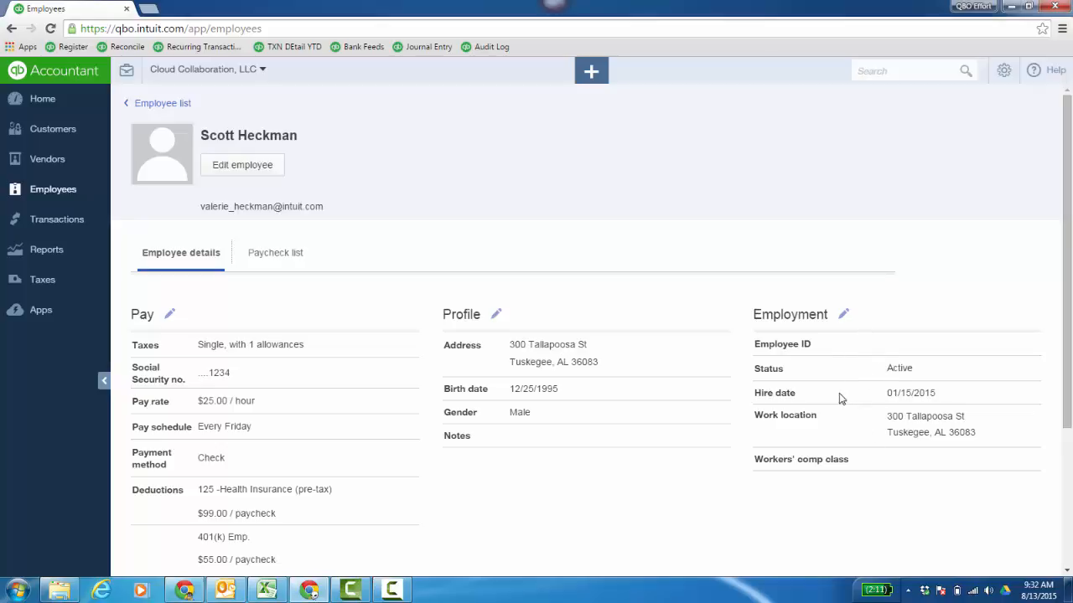
left_click(170, 314)
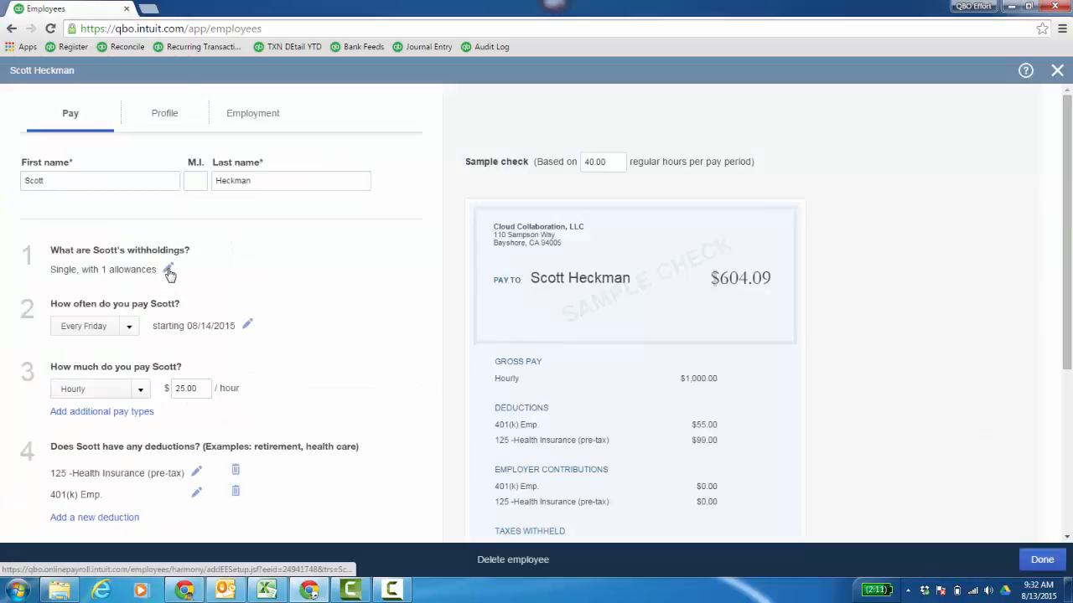
left_click(169, 271)
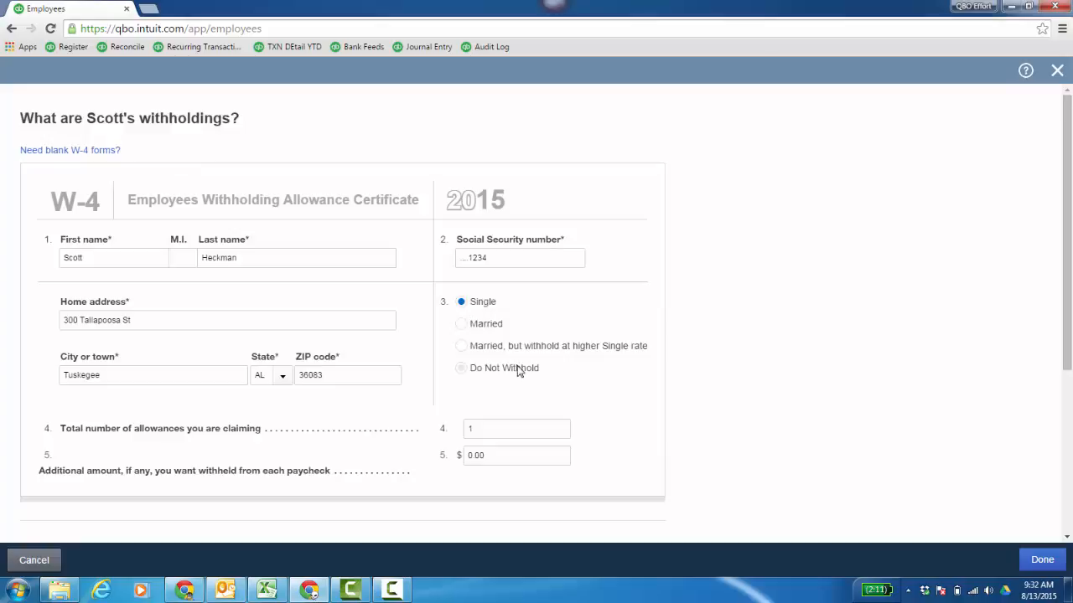
Step: Review the employee's W-4 entries, Alabama state taxes, local taxes and tax exemptions
scroll(613, 419, "down", 1)
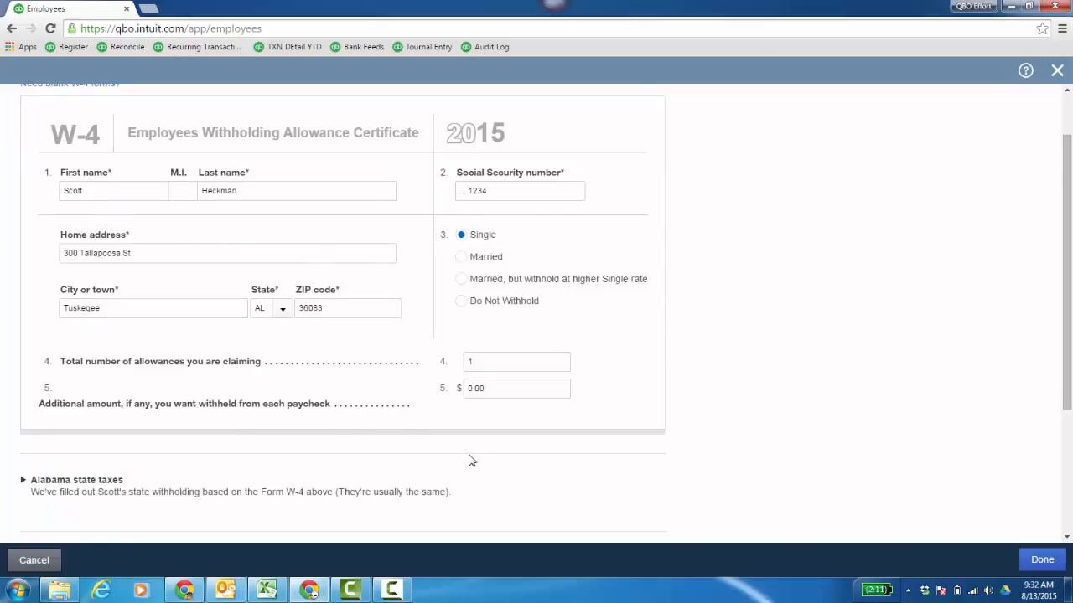
scroll(472, 450, "down", 2)
scroll(75, 355, "up", 1)
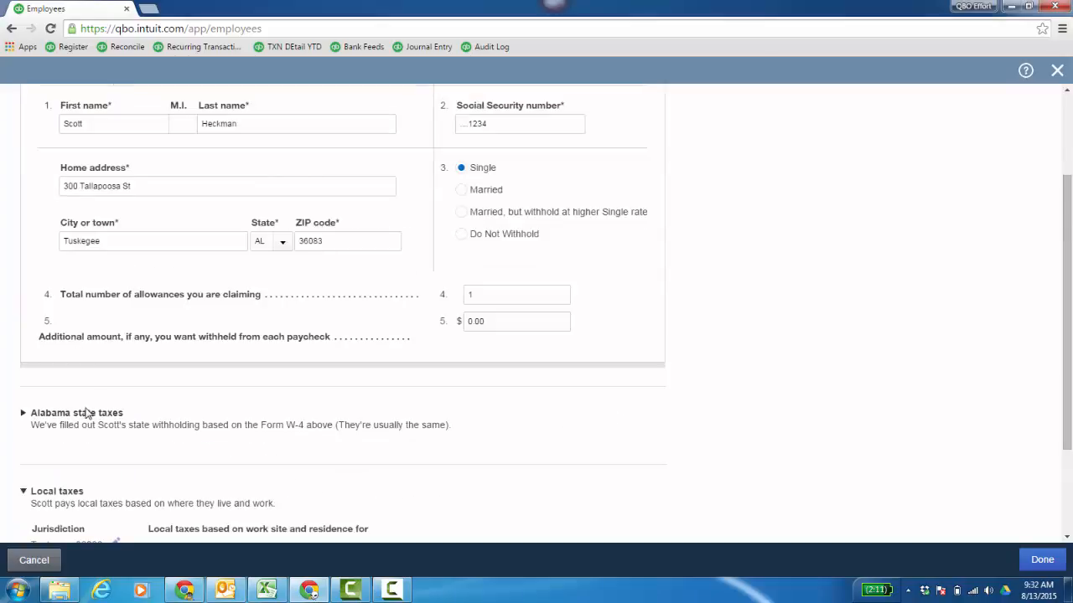
scroll(90, 414, "down", 2)
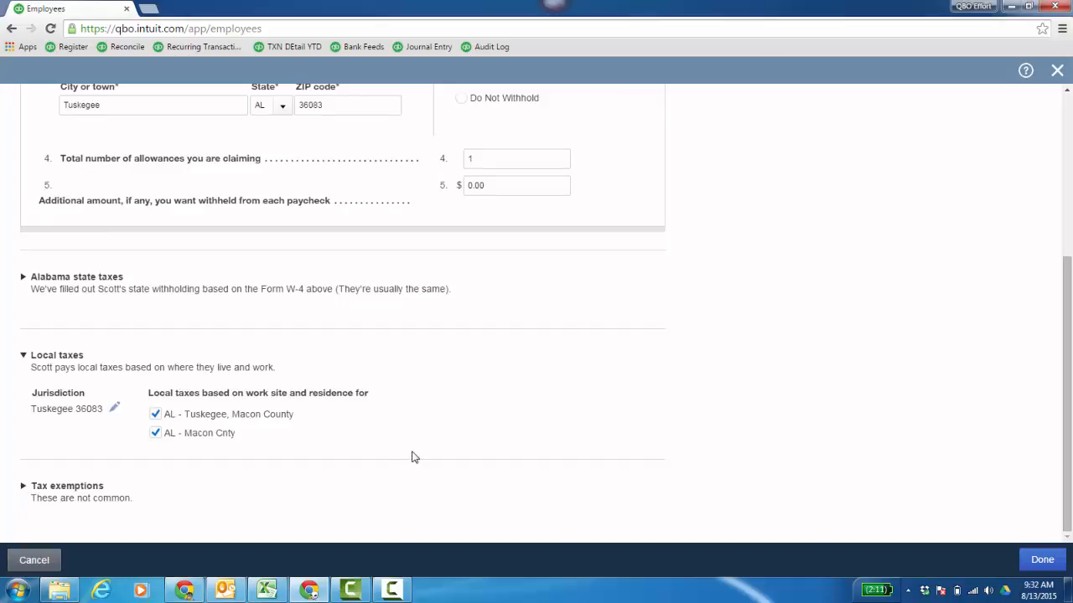
left_click(23, 490)
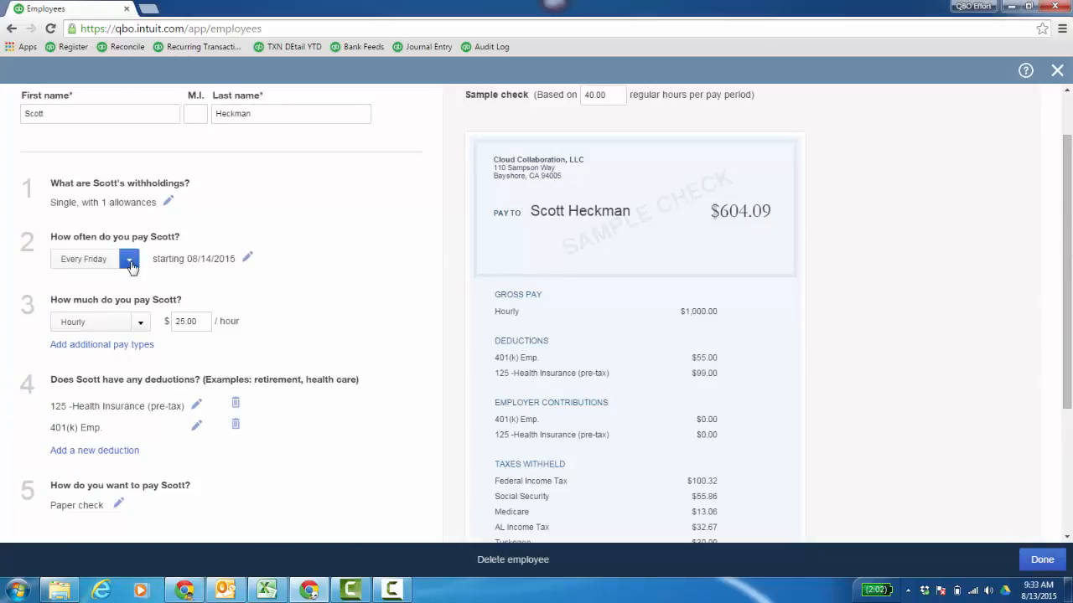
Step: Check the pay schedules available for the employee and keep Every Friday
left_click(130, 263)
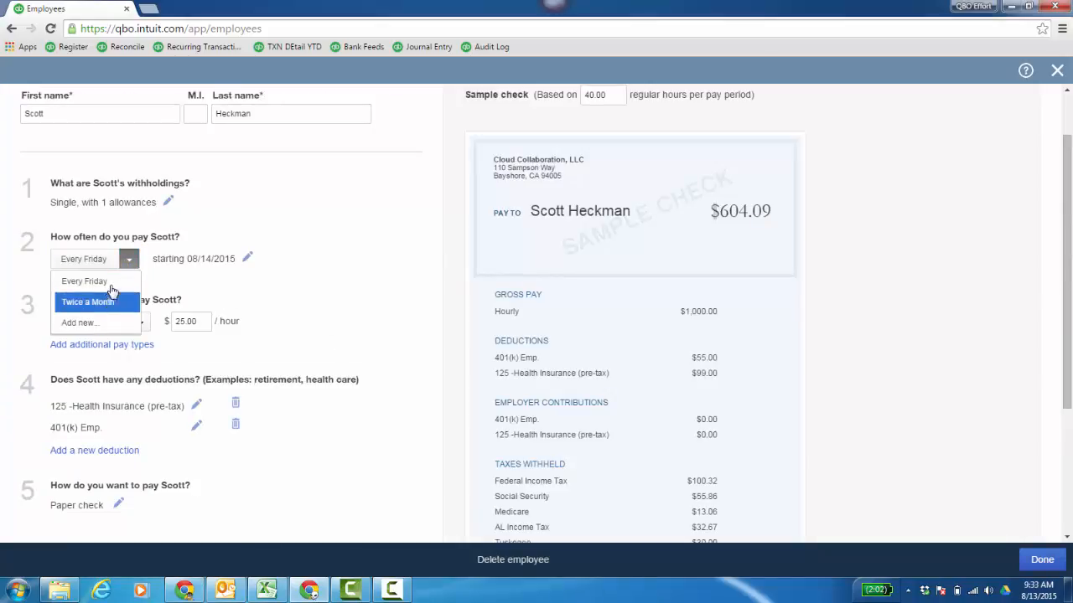
left_click(375, 301)
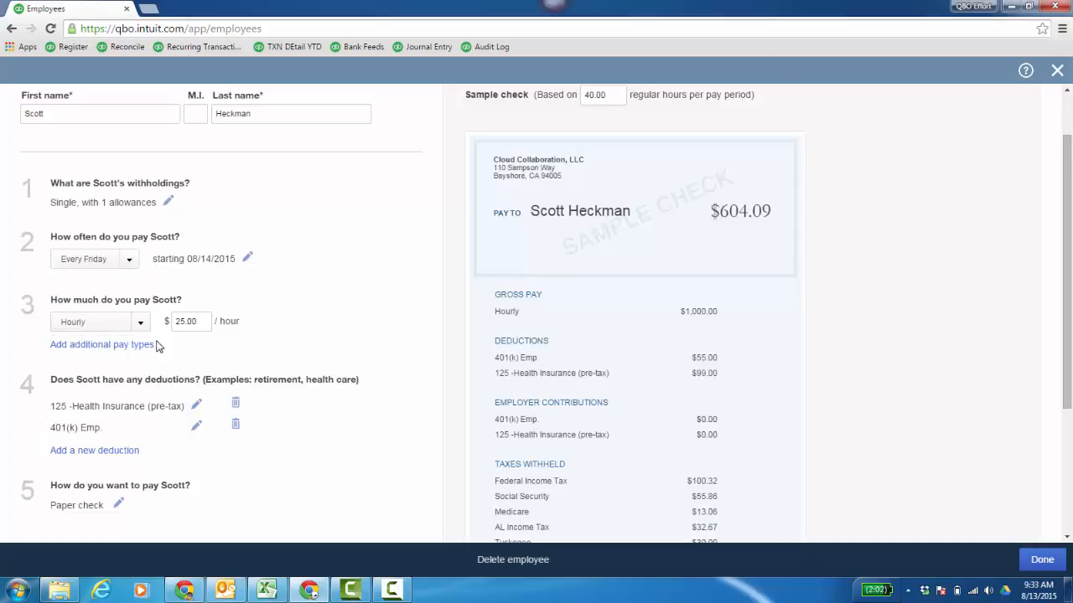
Step: Try adding another hourly rate in the employee's additional pay types and remove the blank entry
left_click(143, 348)
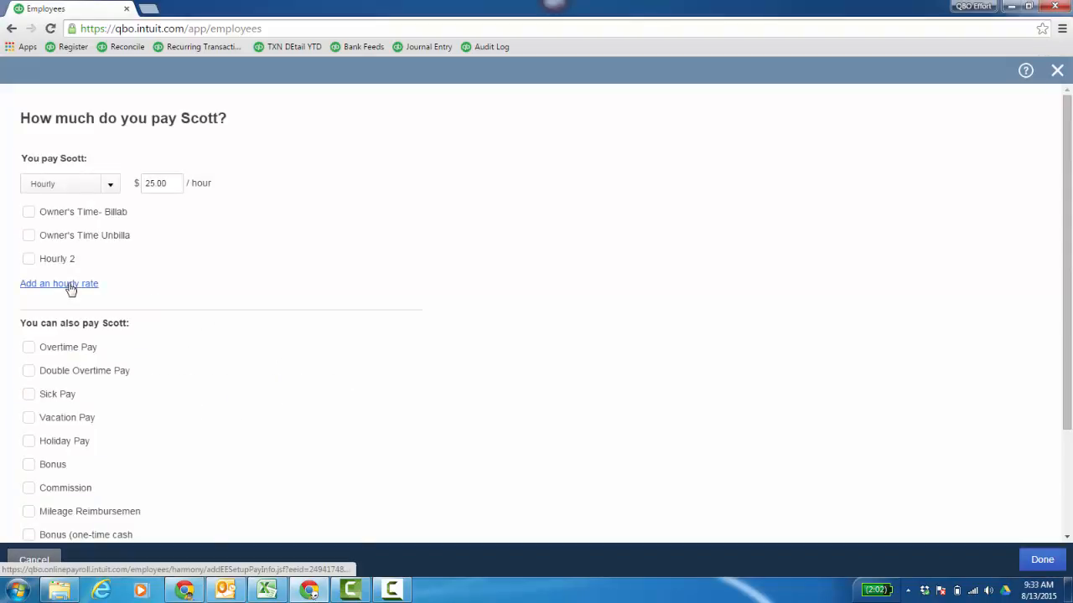
left_click(71, 287)
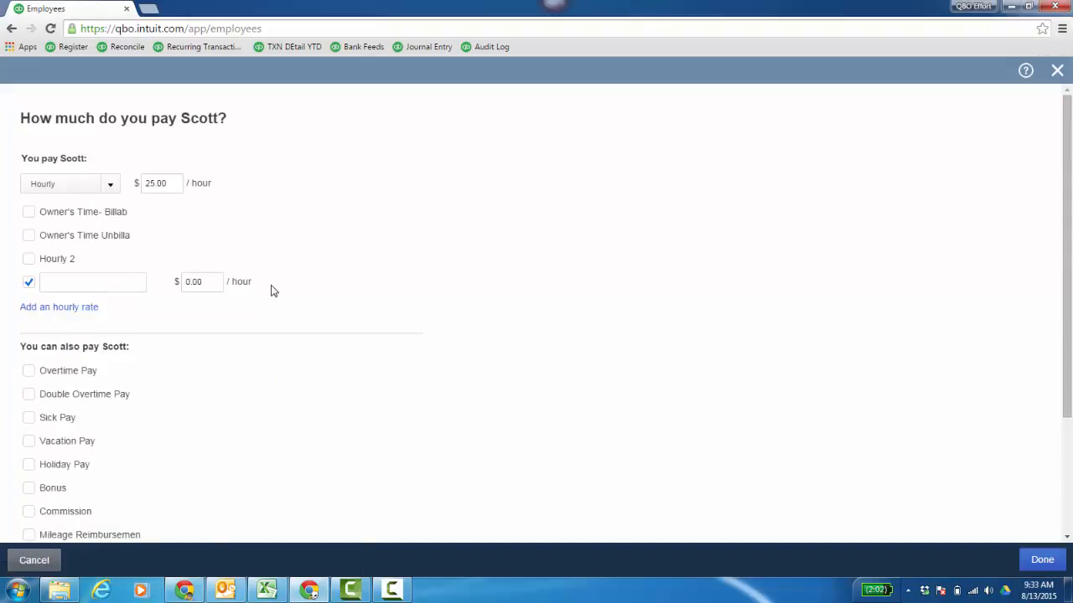
left_click(28, 283)
Step: Examine the additional pay types, including the uncommon ways to pay the employee
scroll(470, 312, "down", 1)
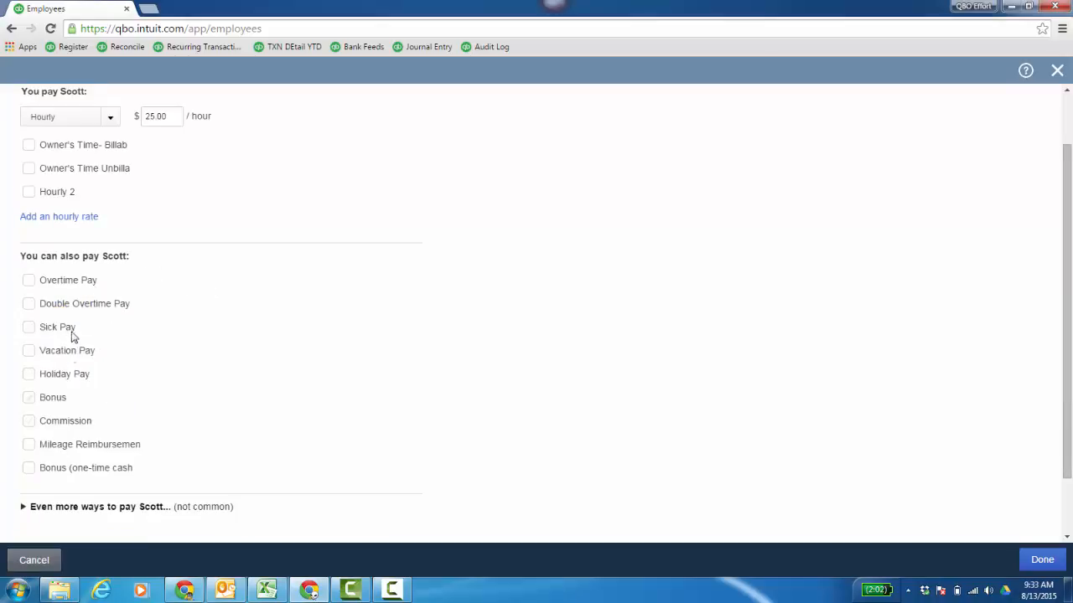
scroll(402, 326, "down", 1)
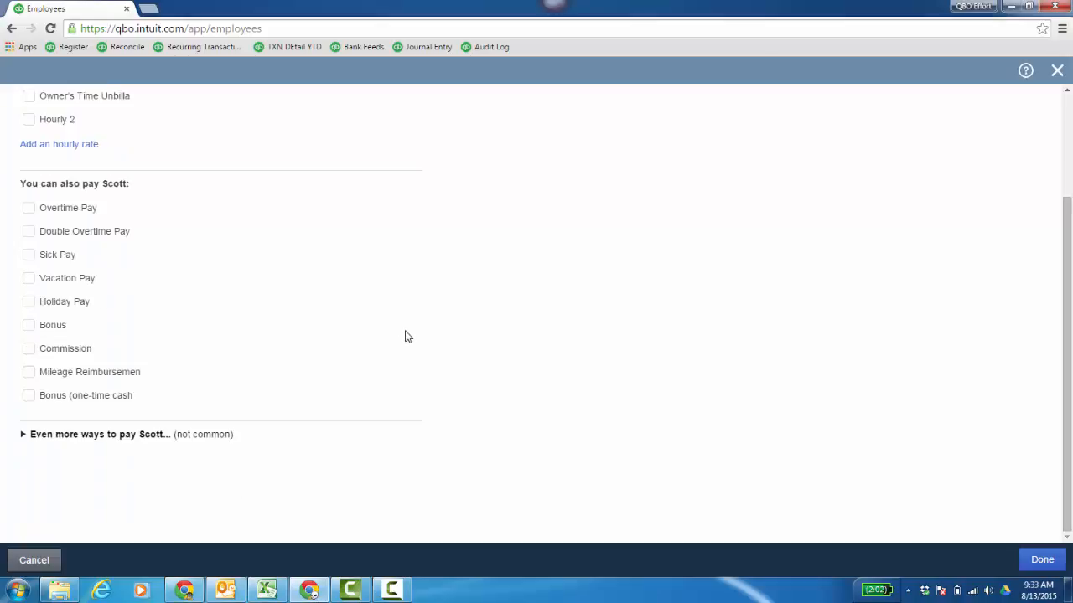
left_click(24, 435)
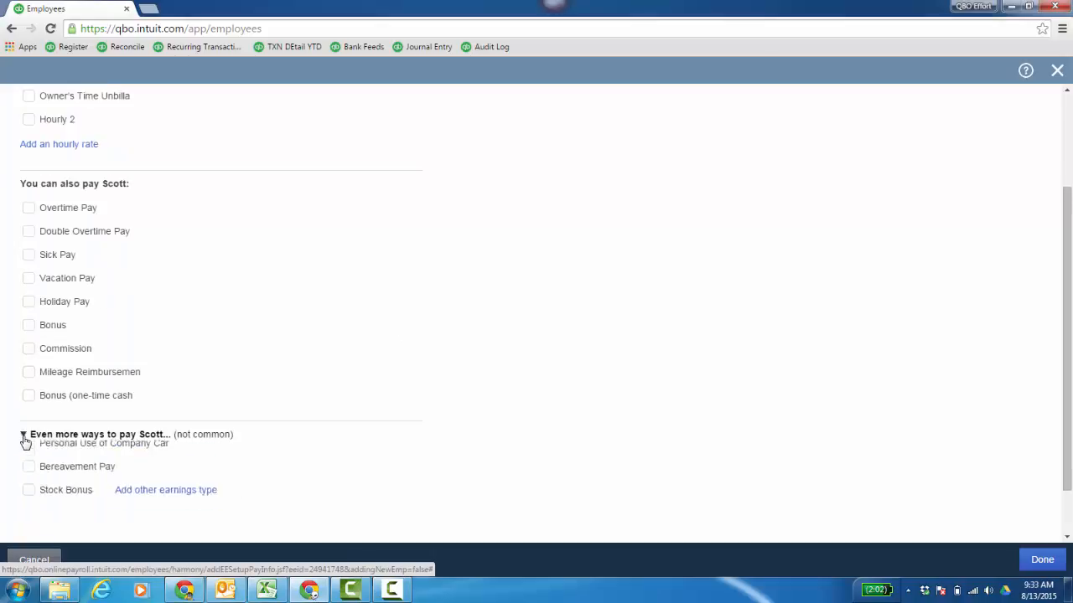
scroll(510, 372, "down", 3)
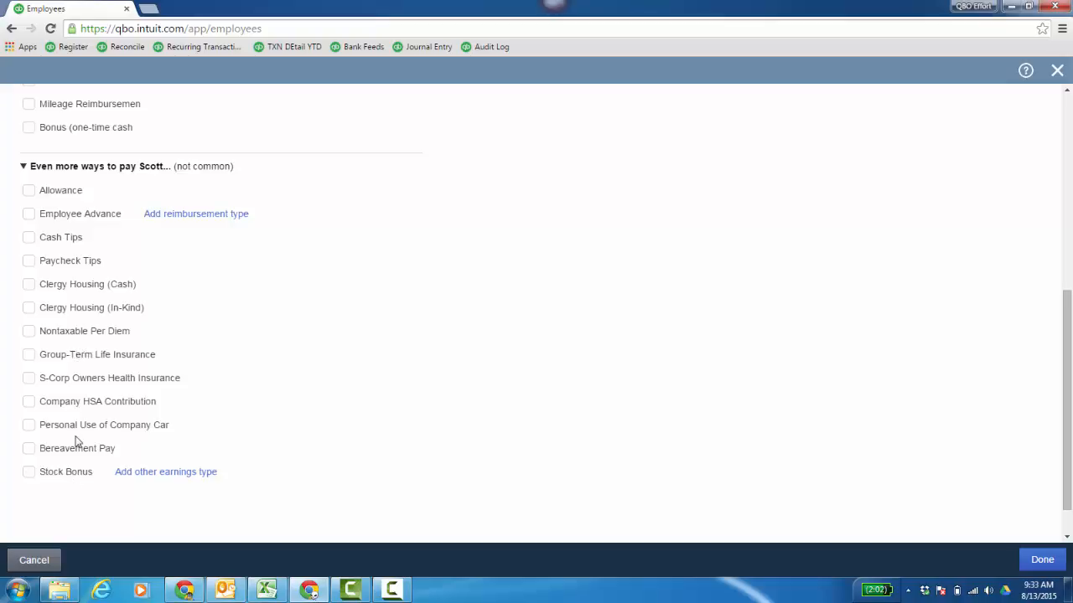
Step: Try adding a custom reimbursement type and a custom other earnings type, deselecting each blank entry
left_click(201, 218)
left_click(30, 238)
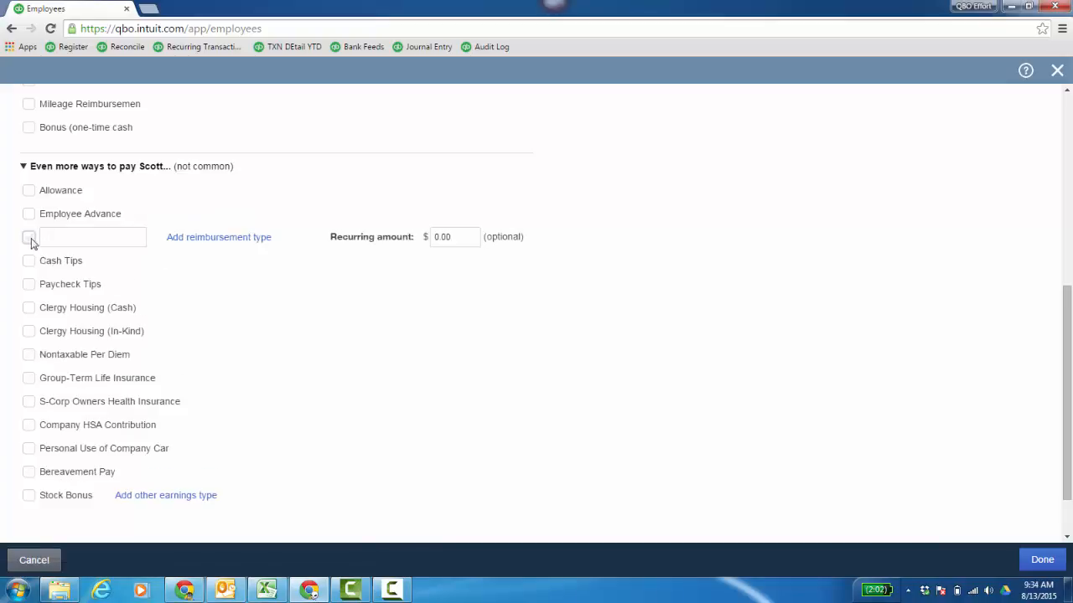
left_click(176, 497)
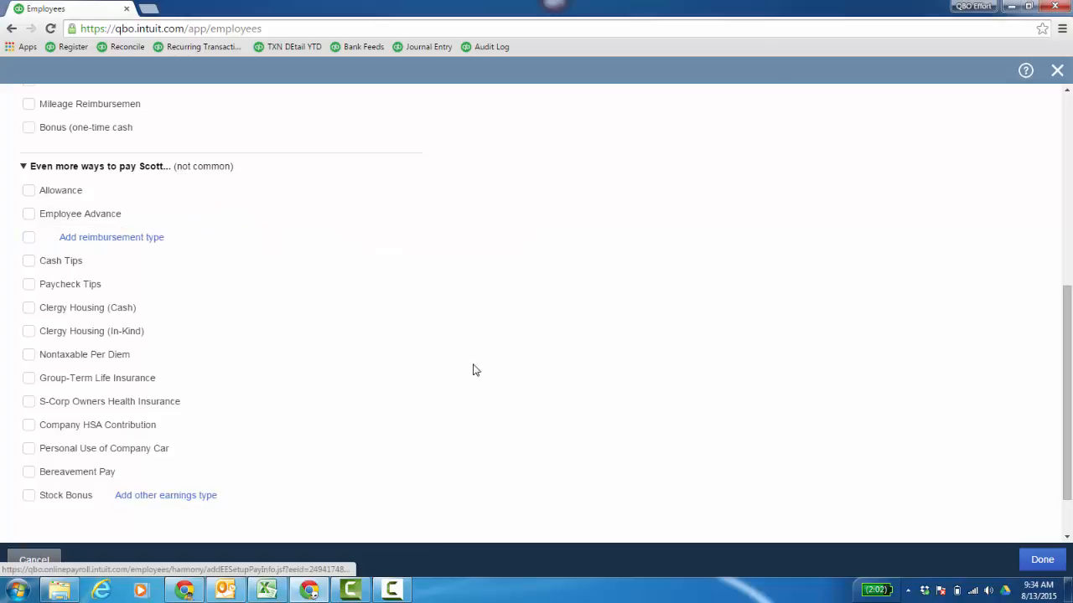
scroll(72, 405, "down", 1)
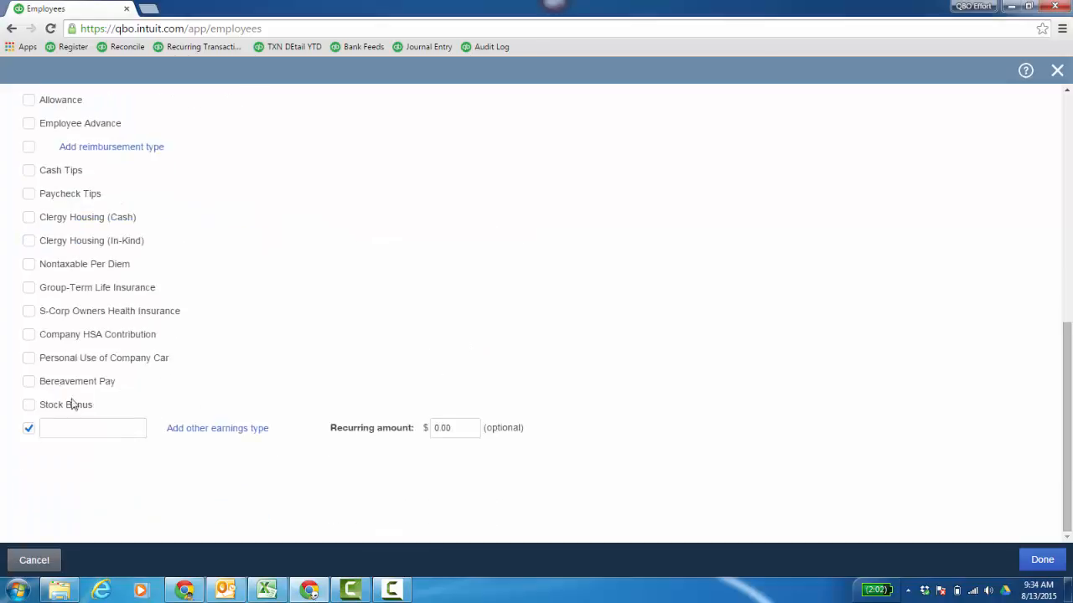
left_click(28, 428)
Step: Review the full list of pay types once more and leave it without saving changes
scroll(358, 321, "up", 5)
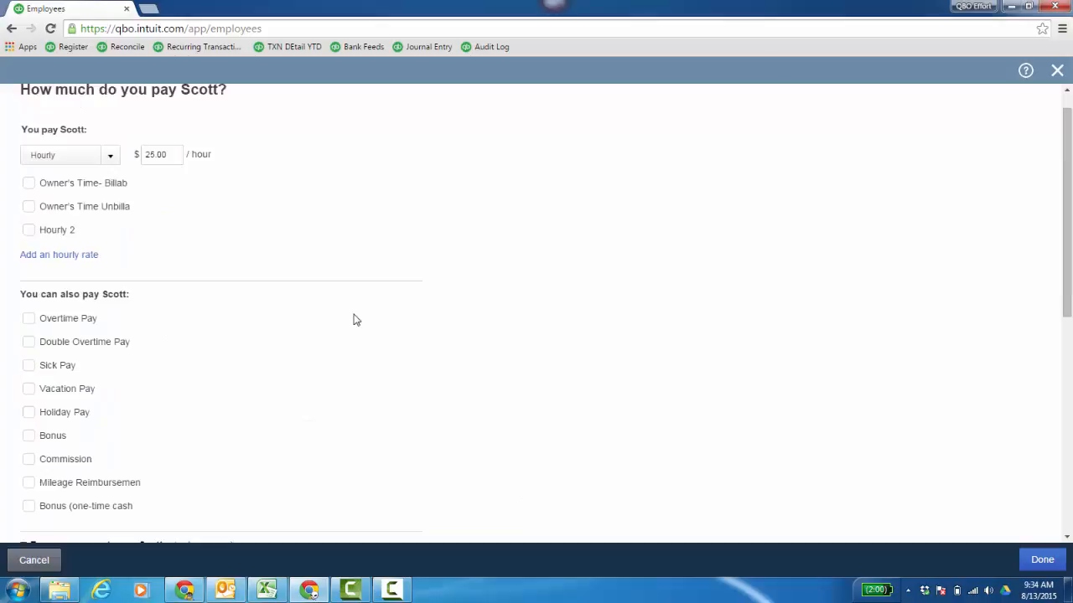
scroll(359, 327, "down", 6)
scroll(362, 333, "up", 6)
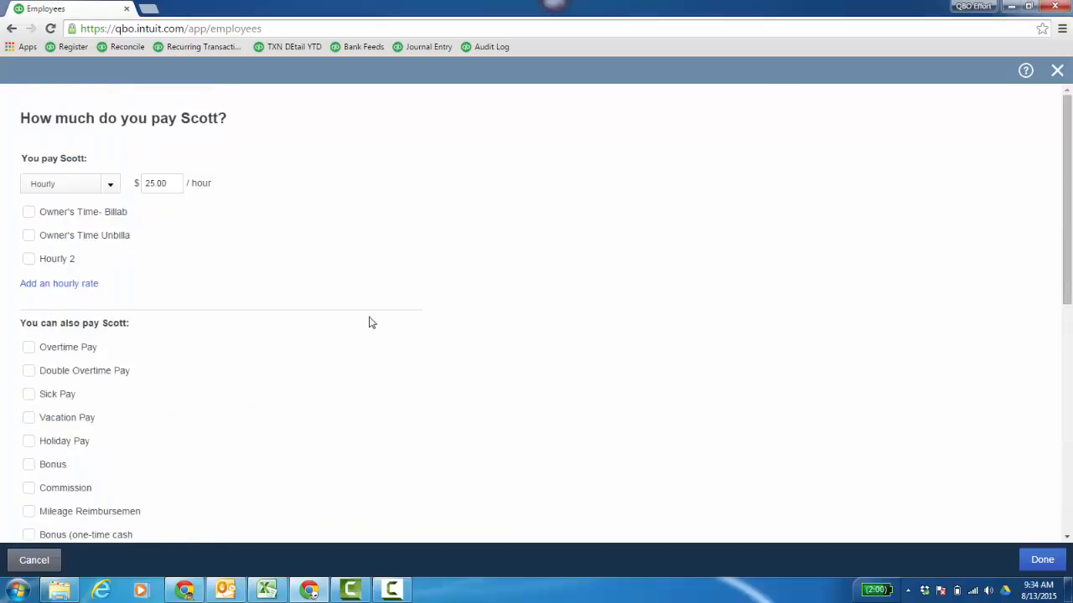
left_click(44, 558)
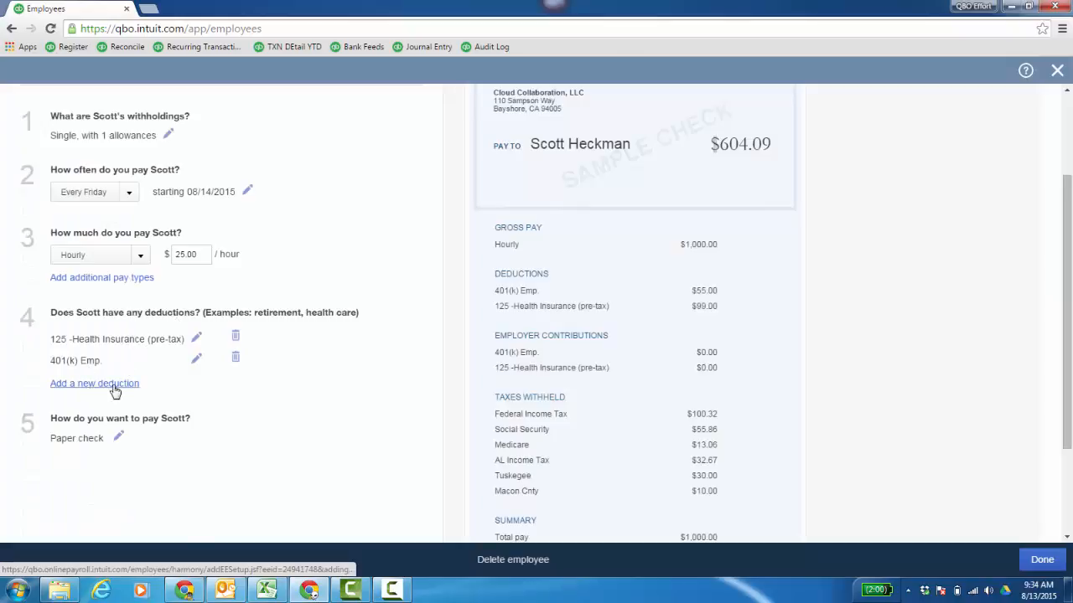
Step: Start a new deduction for the employee and examine the deduction/contribution choices
left_click(115, 385)
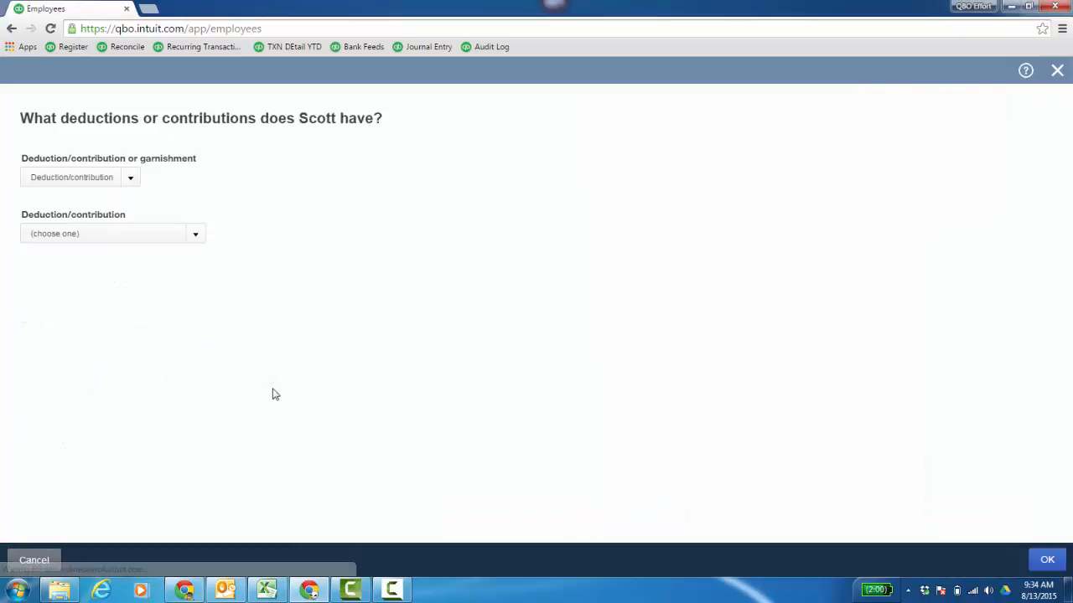
left_click(132, 183)
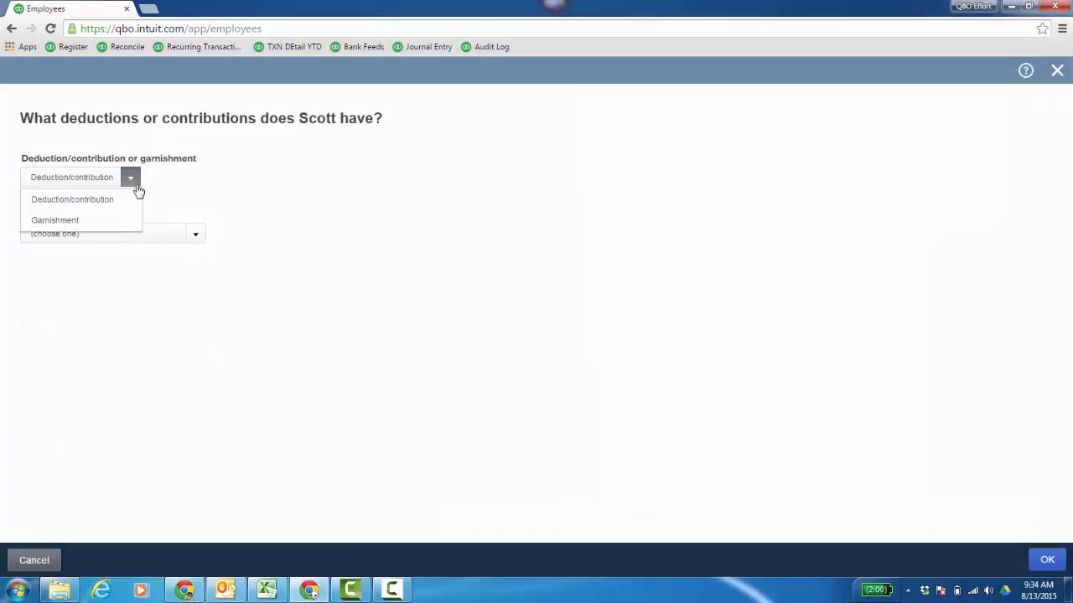
left_click(89, 209)
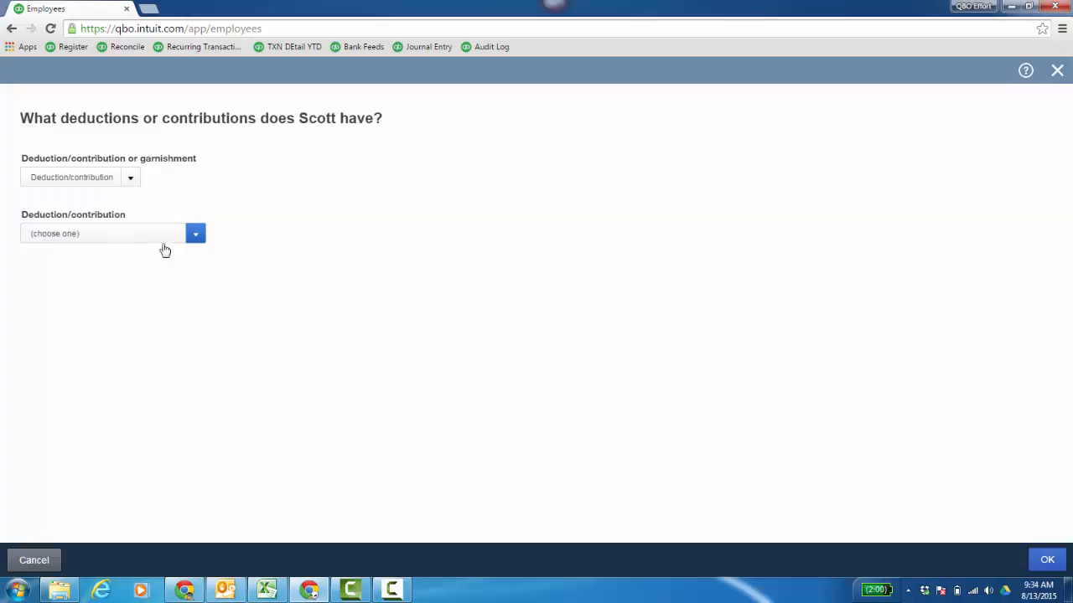
left_click(194, 237)
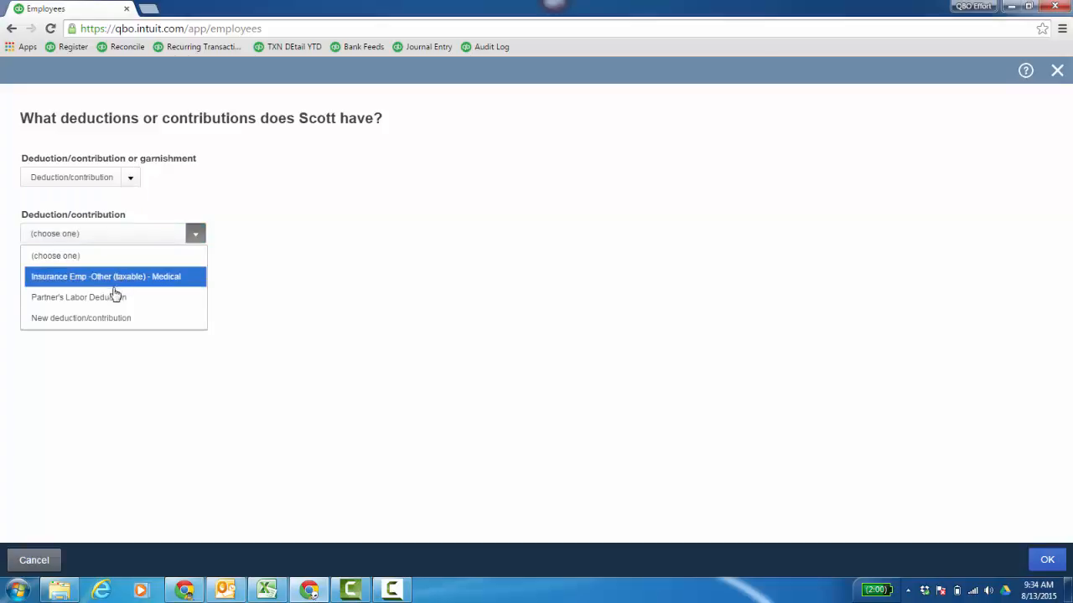
Step: Switch the new deduction to Garnishment, examine the garnishment types, and cancel the entry
left_click(130, 177)
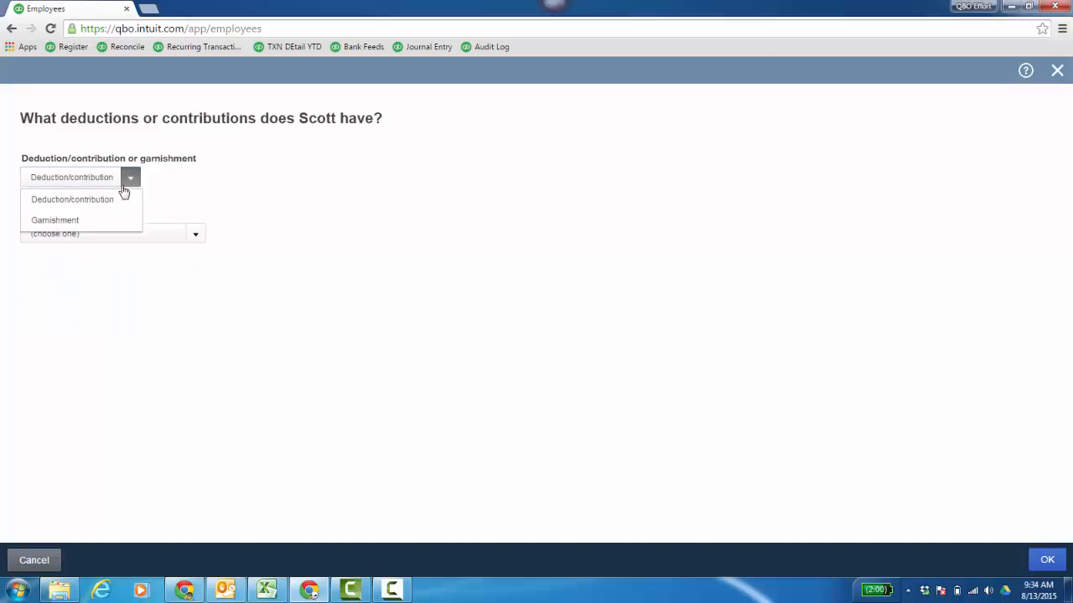
left_click(89, 221)
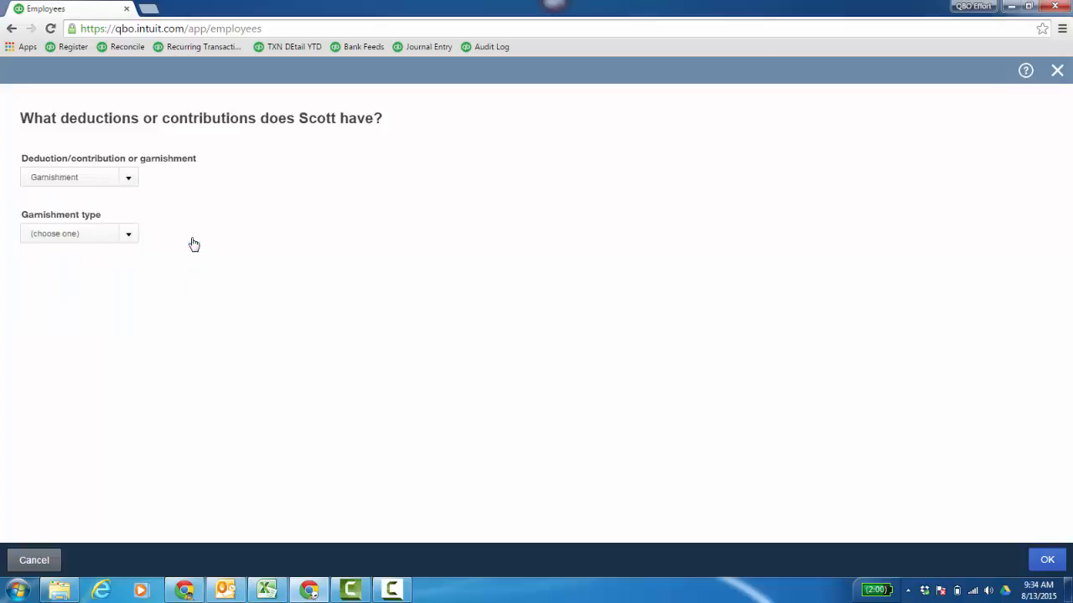
left_click(129, 238)
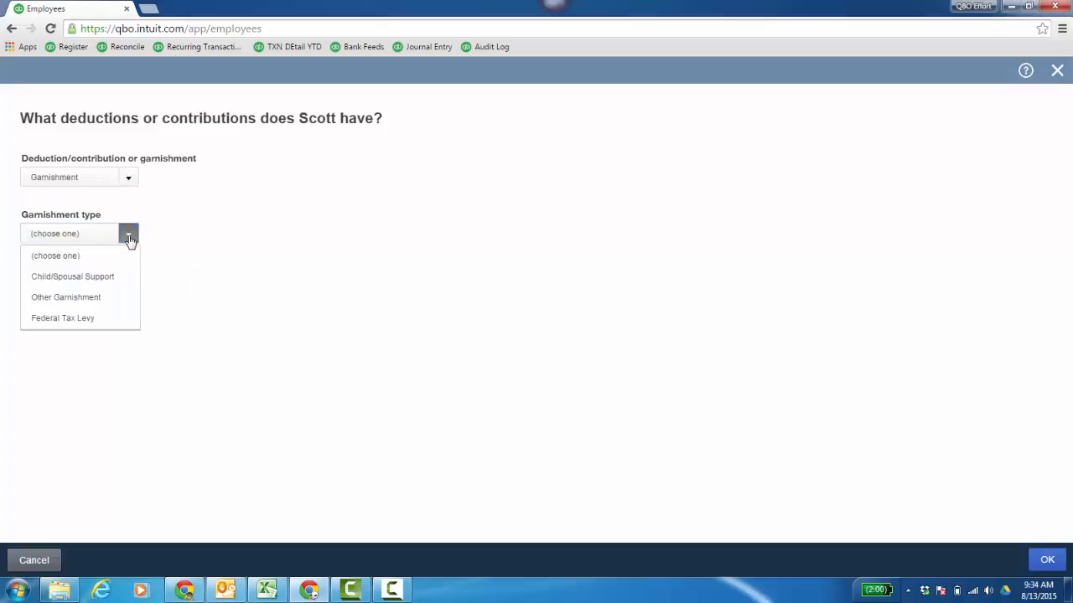
left_click(38, 564)
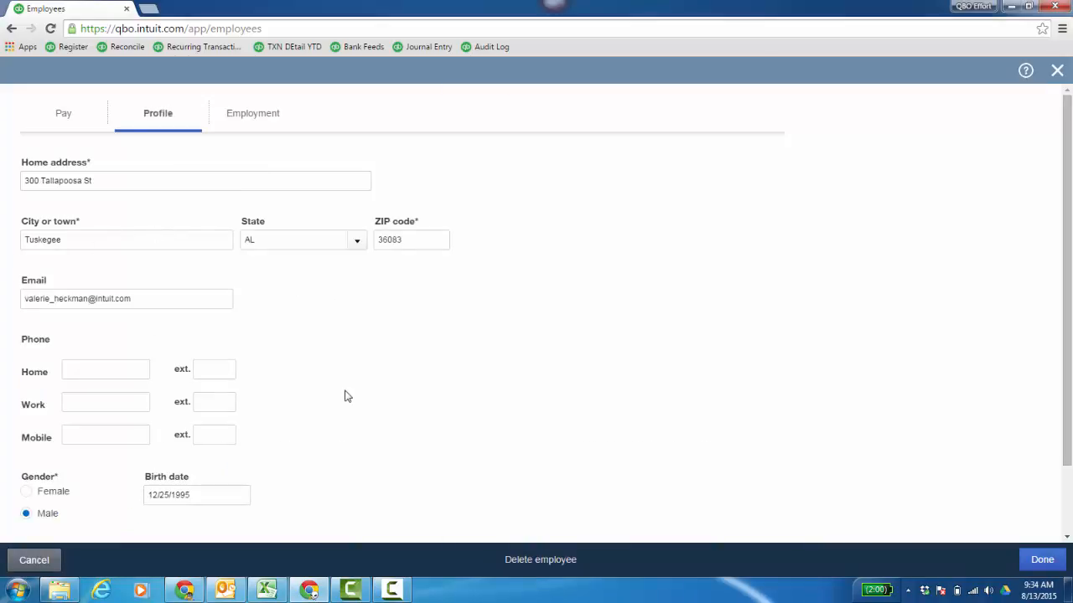
Step: Review the employee's profile information and employment details, including the Employee ID field
scroll(352, 394, "down", 2)
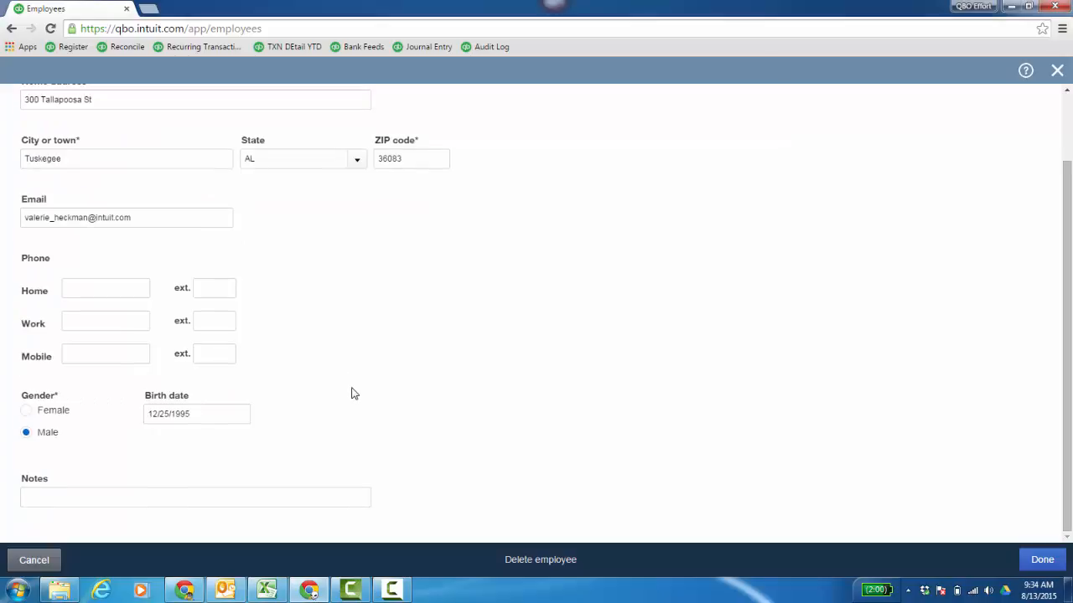
scroll(383, 399, "up", 2)
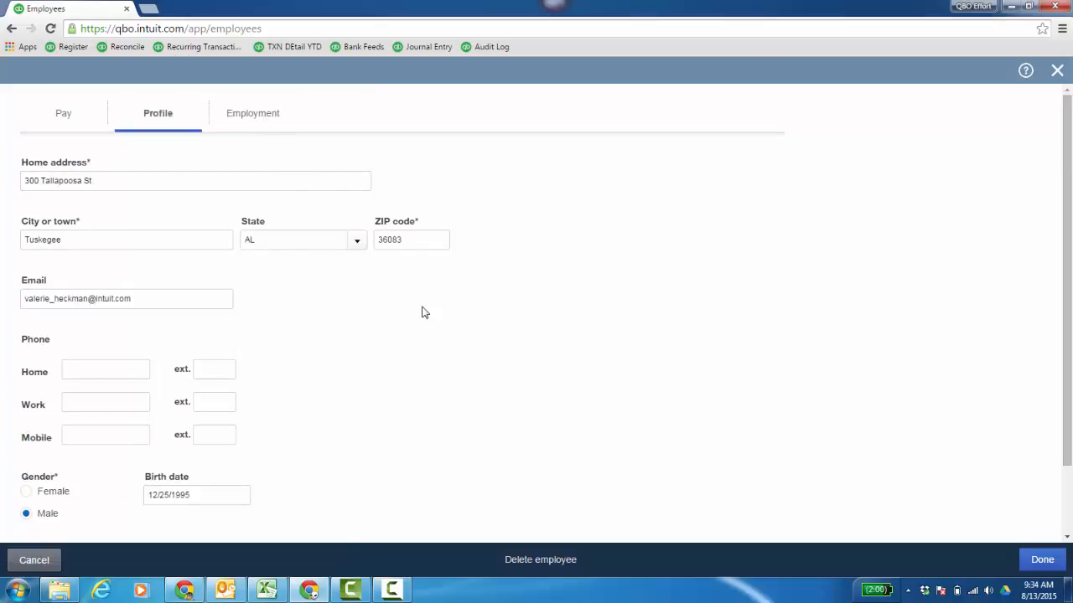
left_click(242, 124)
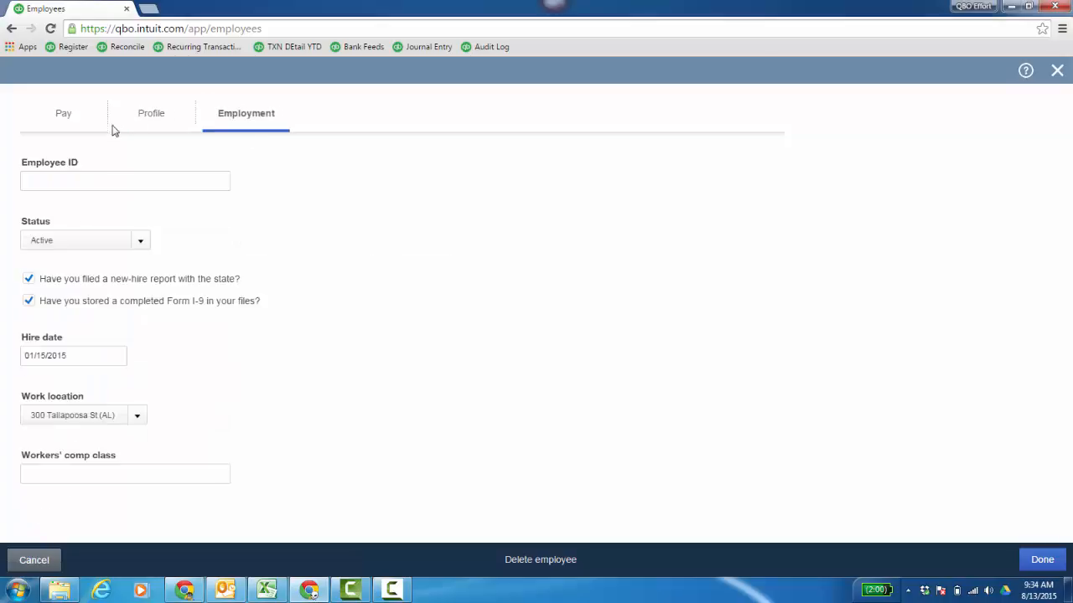
left_click(132, 179)
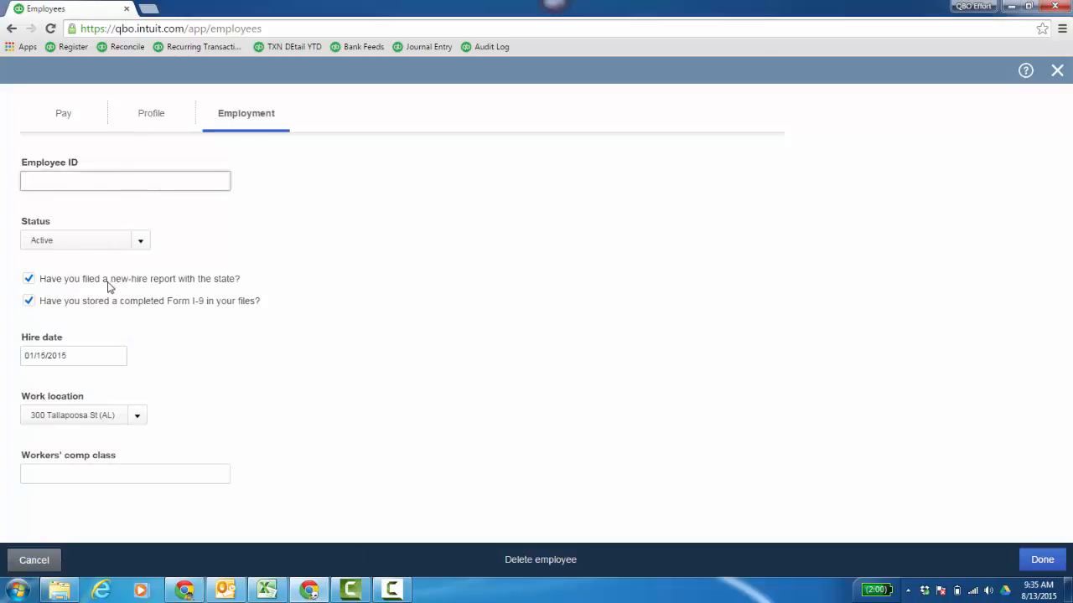
Step: Examine the employment status options for the employee without changing them, and finish the employment details
left_click(141, 242)
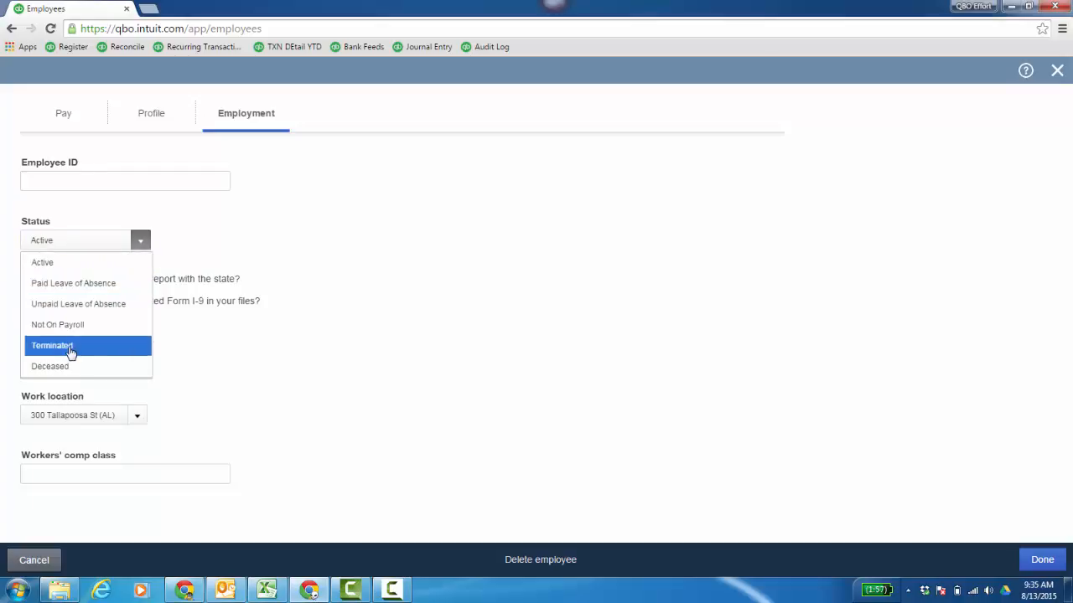
left_click(157, 422)
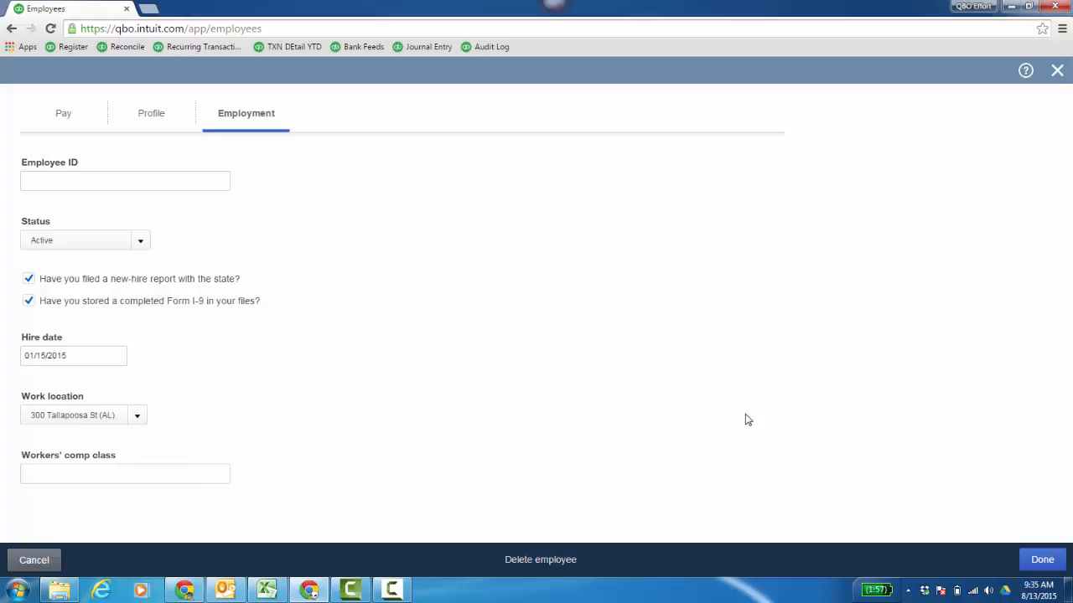
left_click(1041, 560)
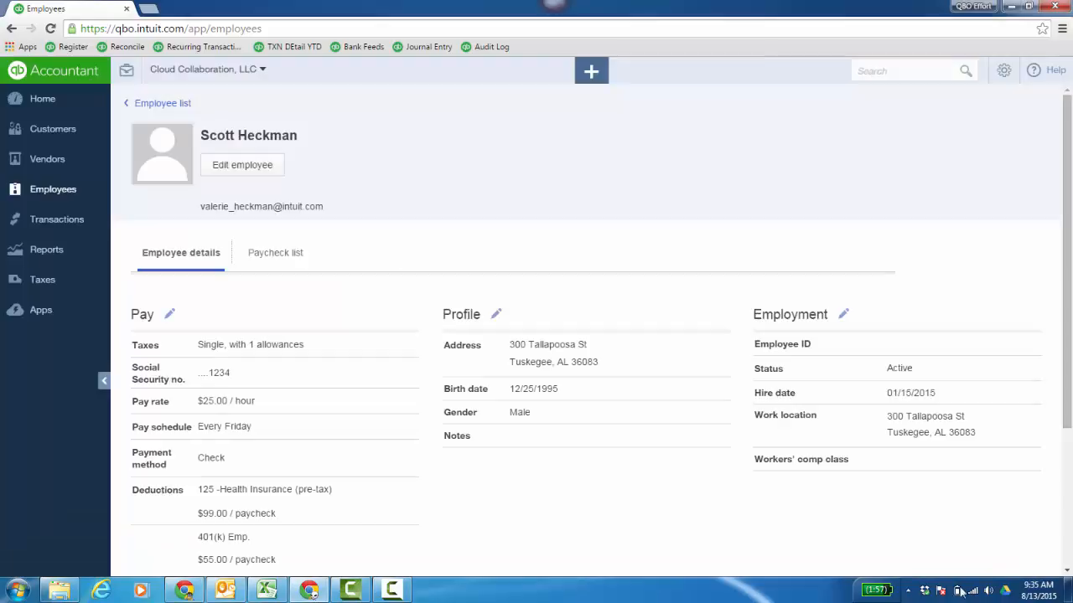
Step: Open the employee's paycheck from the paycheck list, review its pay, taxes and company contributions, and close it
left_click(298, 261)
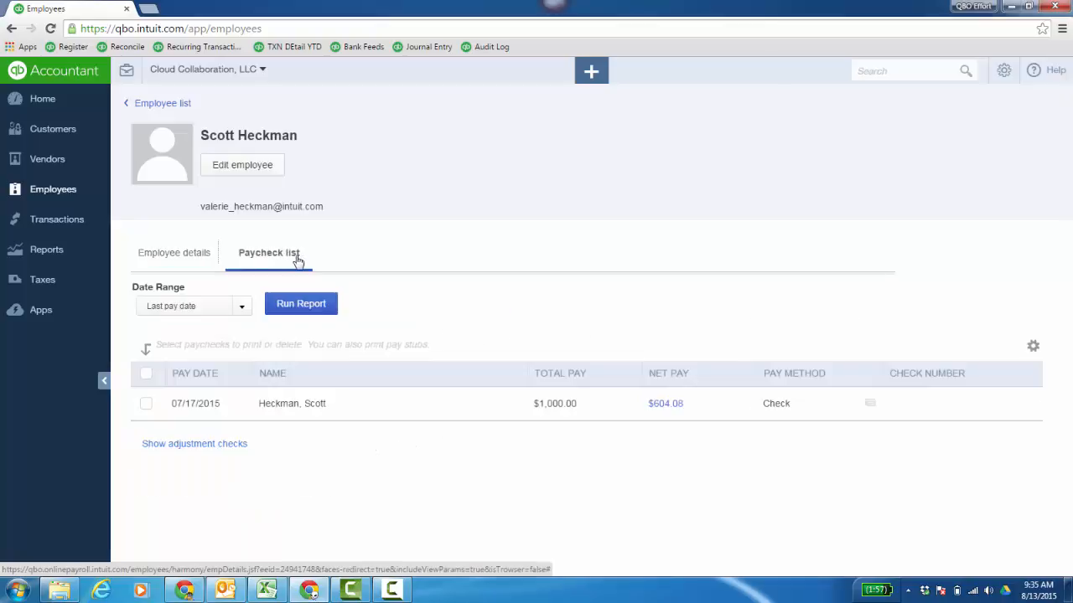
left_click(674, 409)
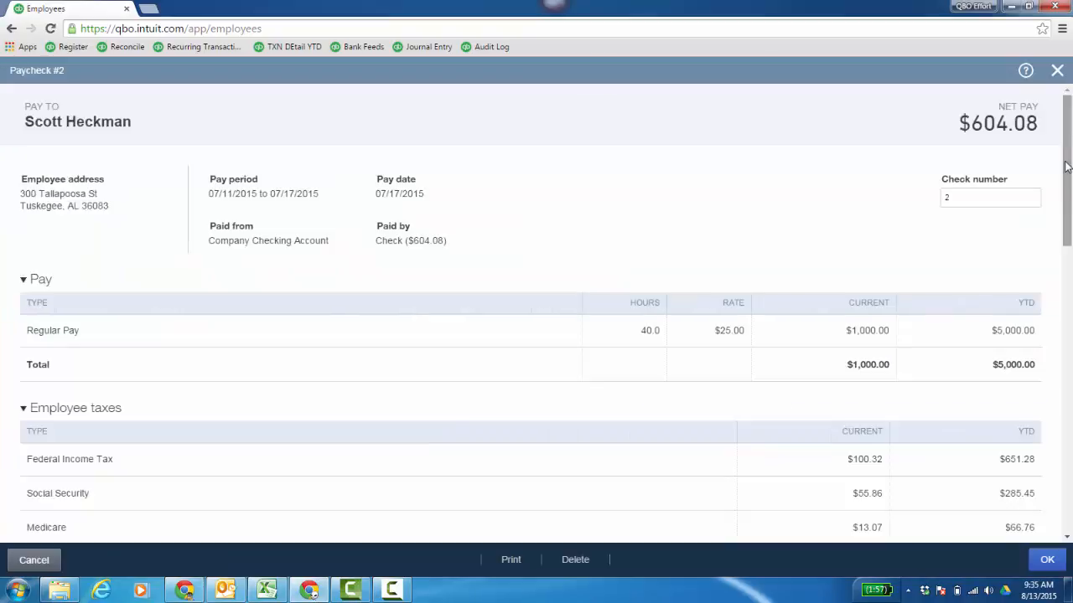
left_click_drag(1067, 168, 1070, 457)
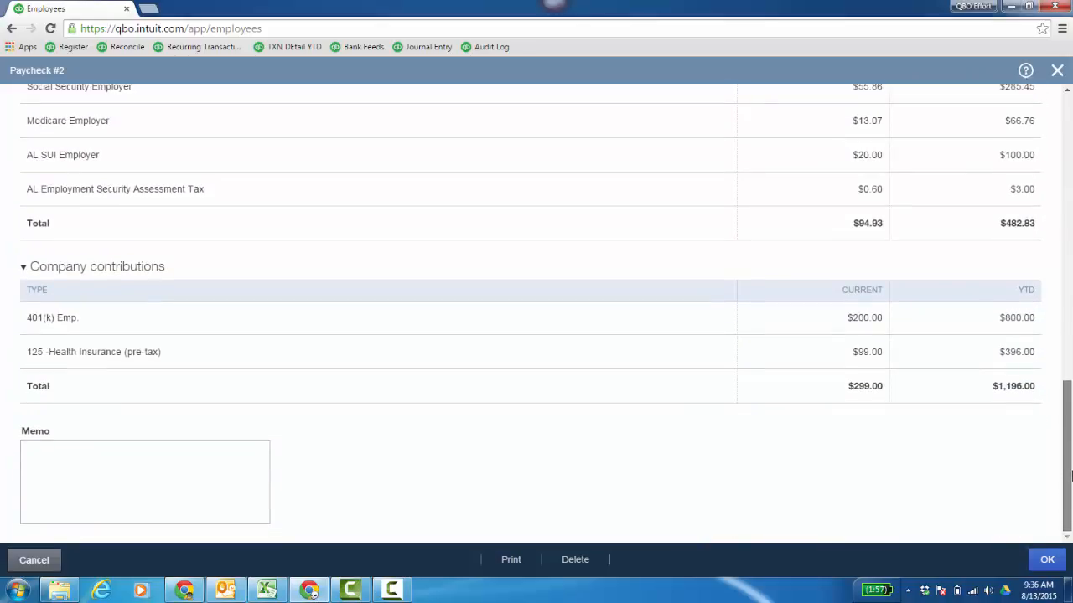
left_click_drag(1068, 430, 1066, 94)
left_click(1046, 562)
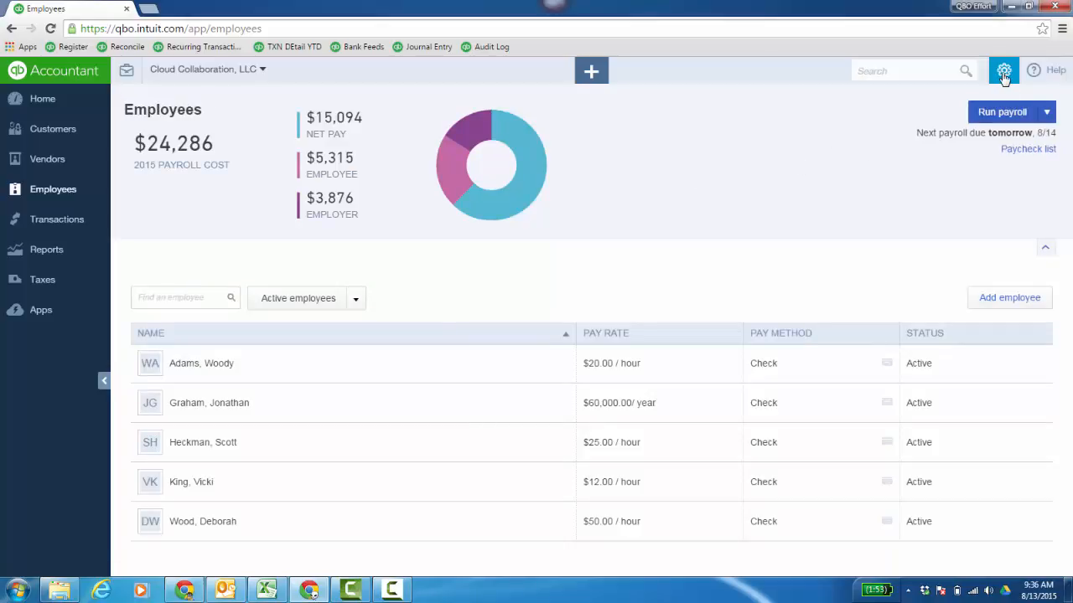
Step: Open the company's payroll settings and review the accounting preferences and the email preferences
left_click(1004, 74)
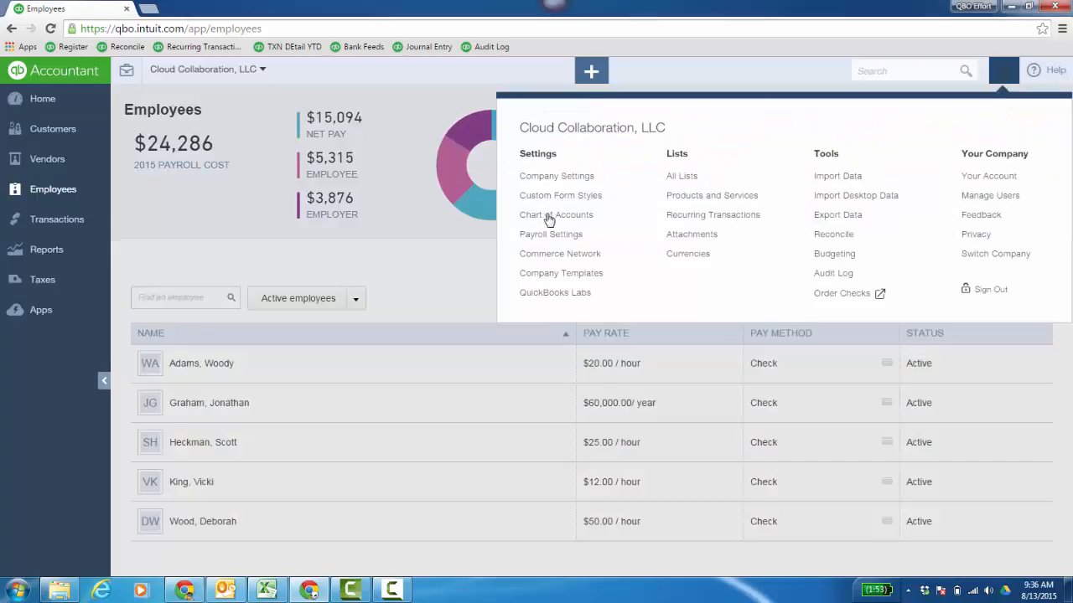
left_click(556, 235)
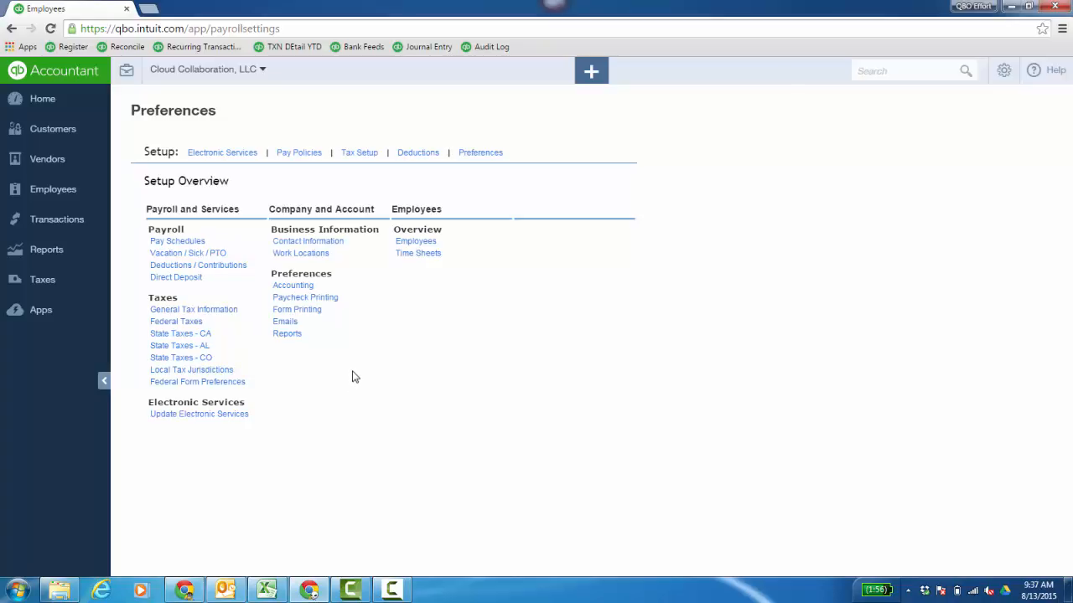
left_click(301, 287)
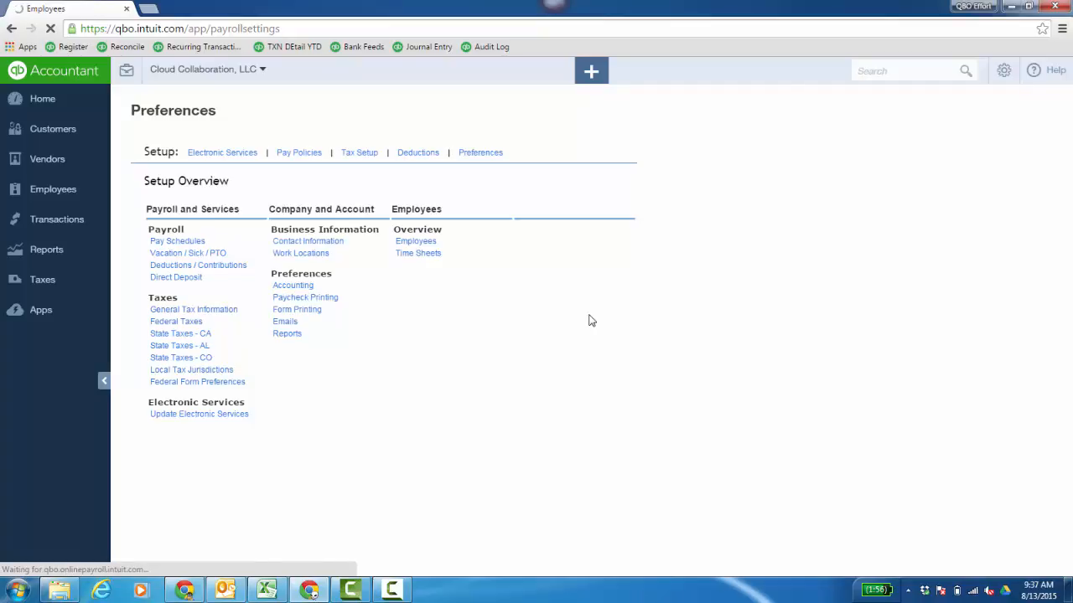
left_click_drag(1069, 139, 1070, 251)
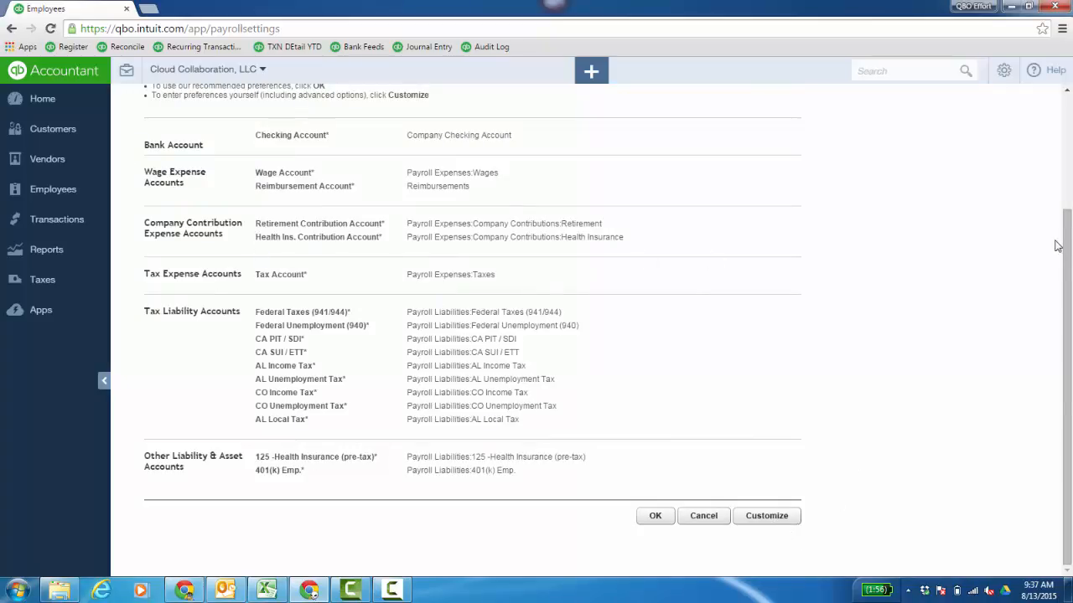
left_click_drag(1068, 244, 1069, 117)
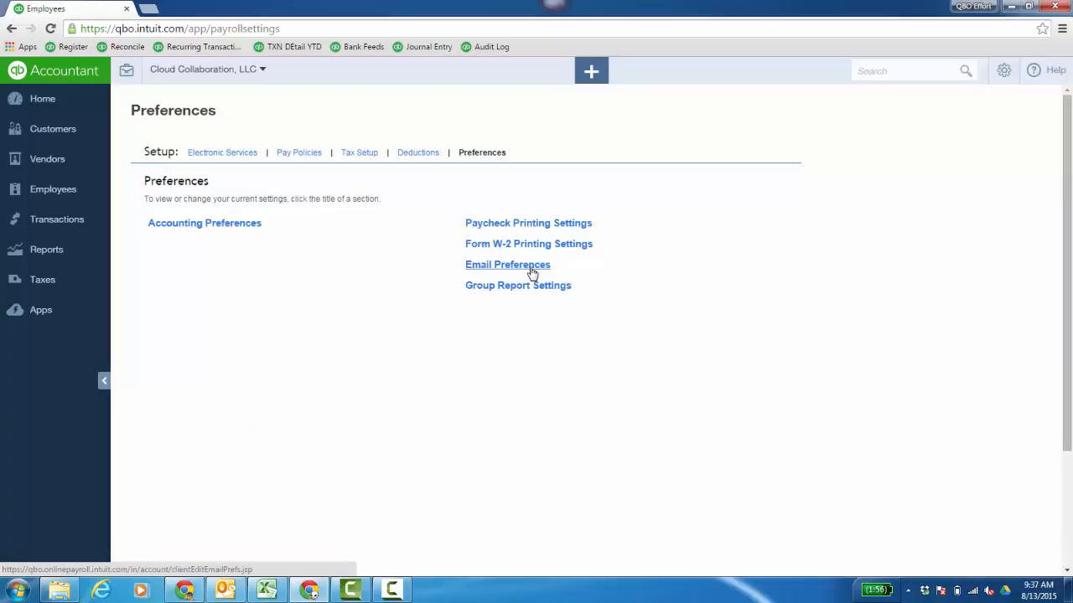
left_click(531, 274)
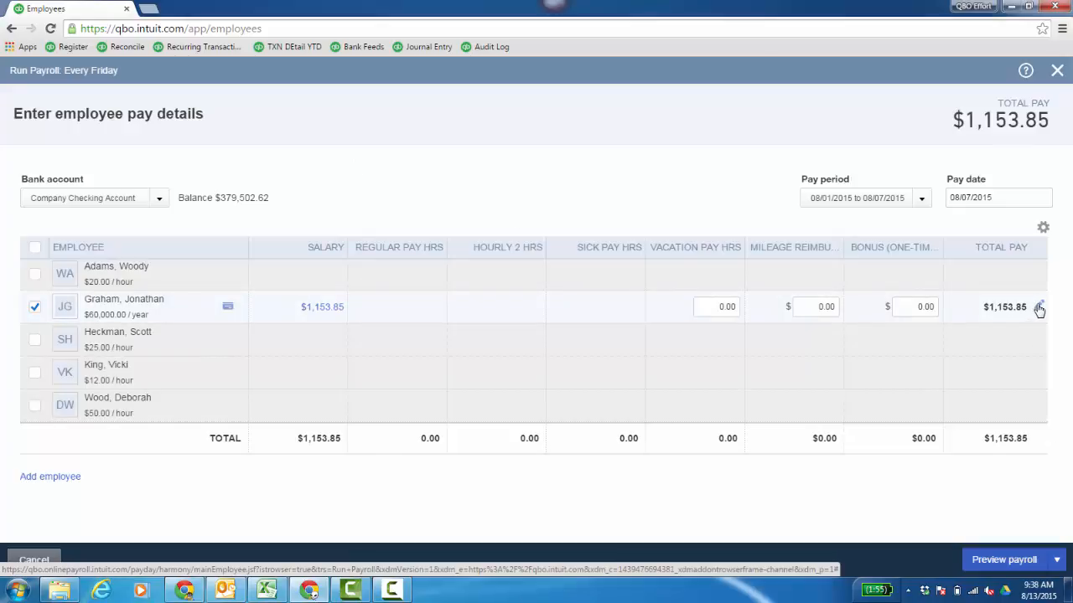
Step: Preview the Every Friday payroll for 08/01/2015 to 08/07/2015 and check the alternative to submitting it
left_click(1019, 563)
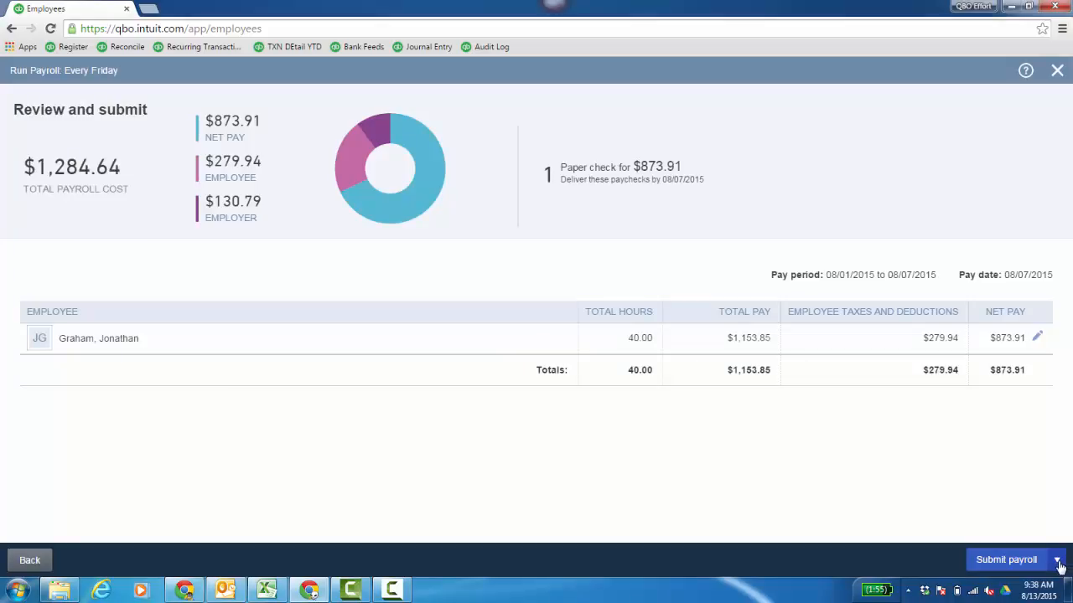
left_click(1057, 562)
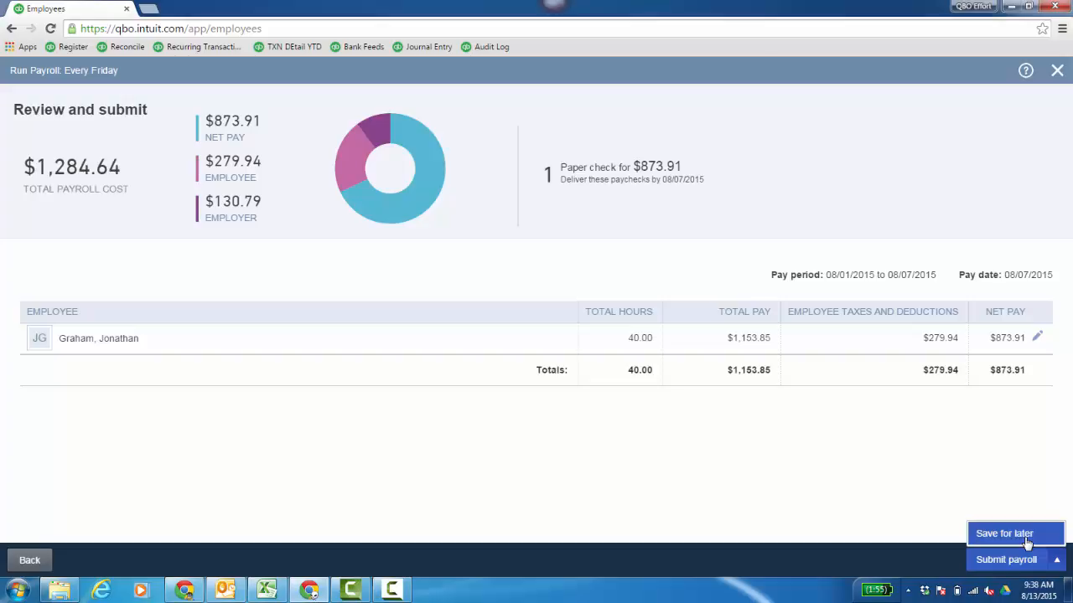
left_click(1003, 456)
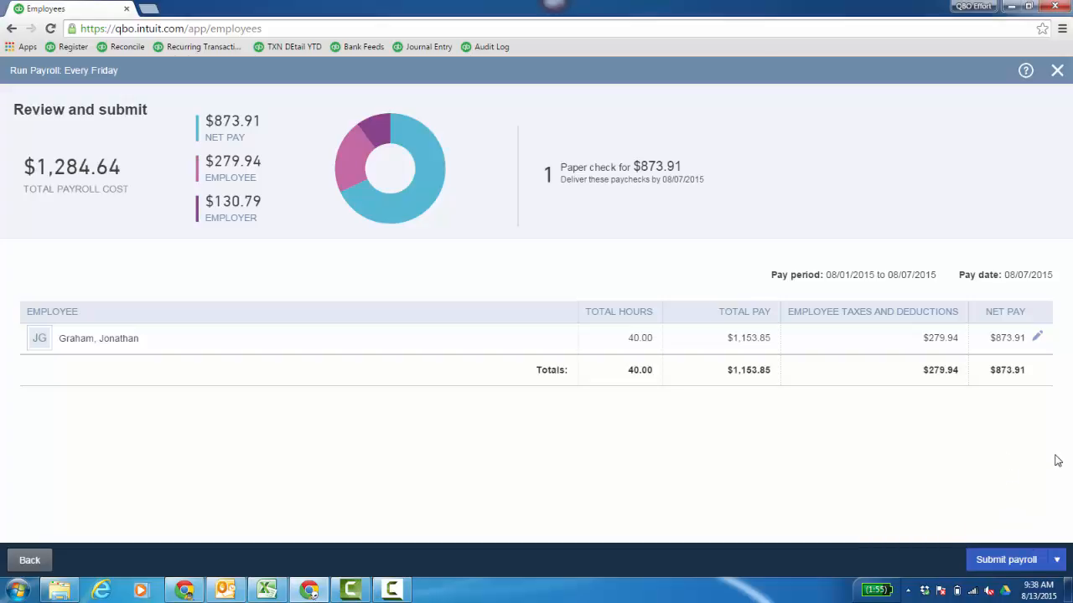
Step: Review the salaried employee's paycheck details, including the expanded employee taxes, and return to the payroll review
left_click(1037, 339)
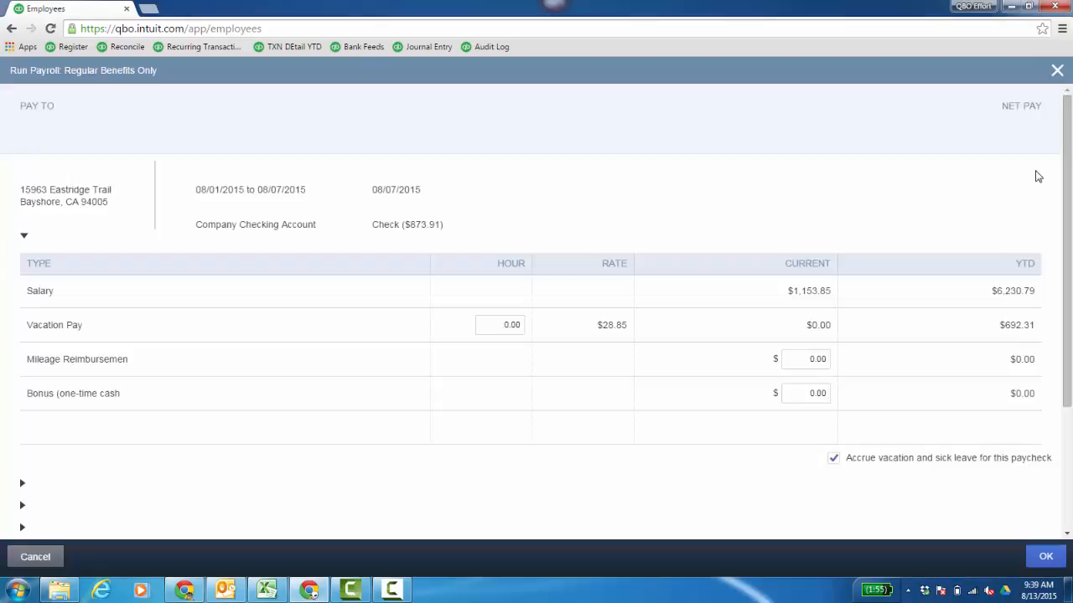
left_click_drag(1068, 178, 1071, 326)
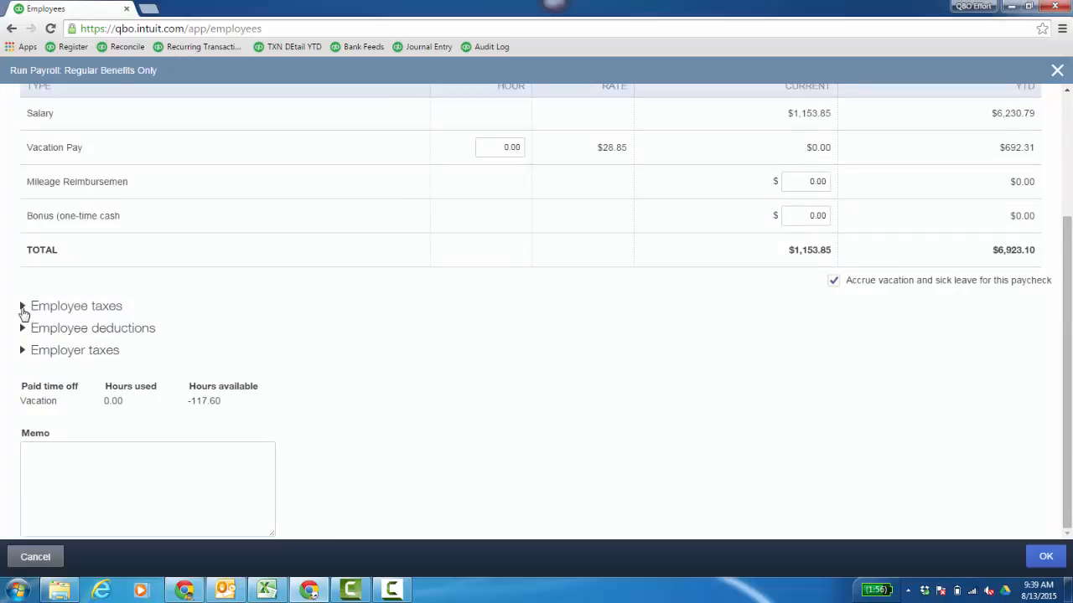
left_click(23, 308)
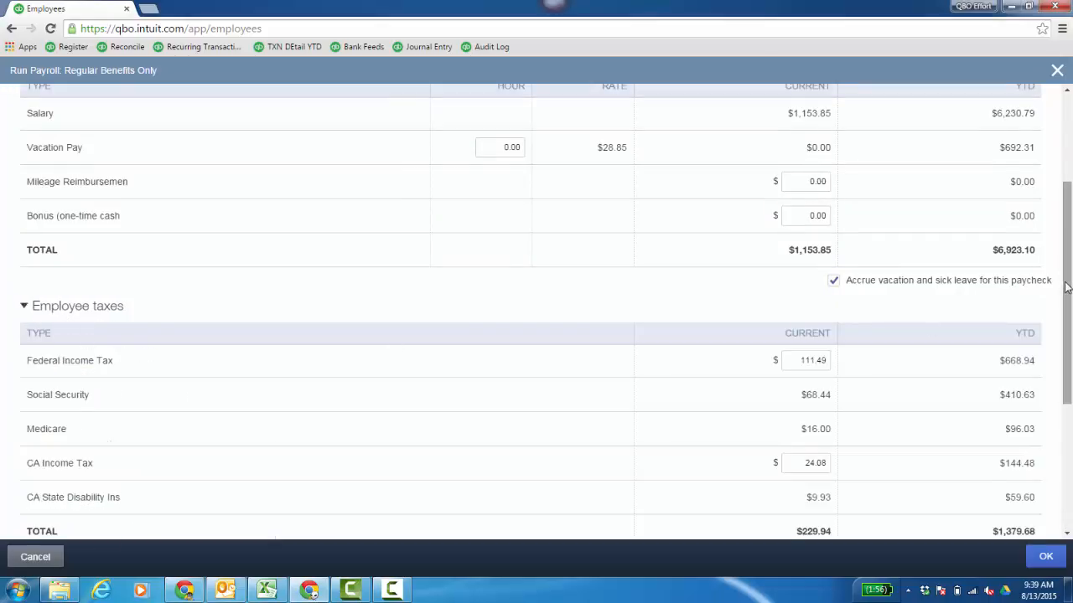
left_click_drag(1067, 287, 1071, 363)
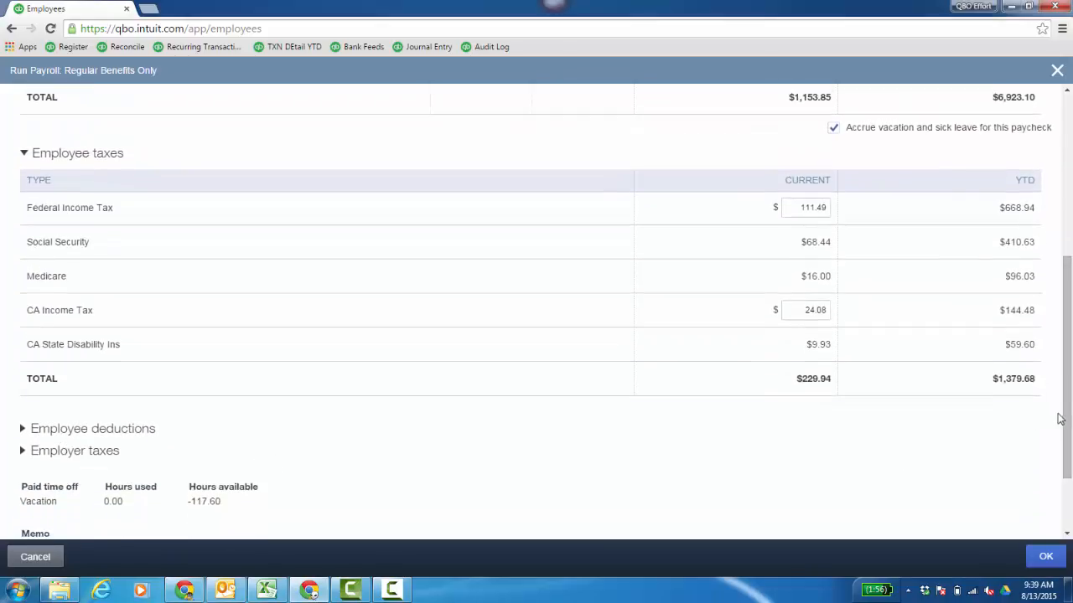
scroll(1061, 419, "up", 5)
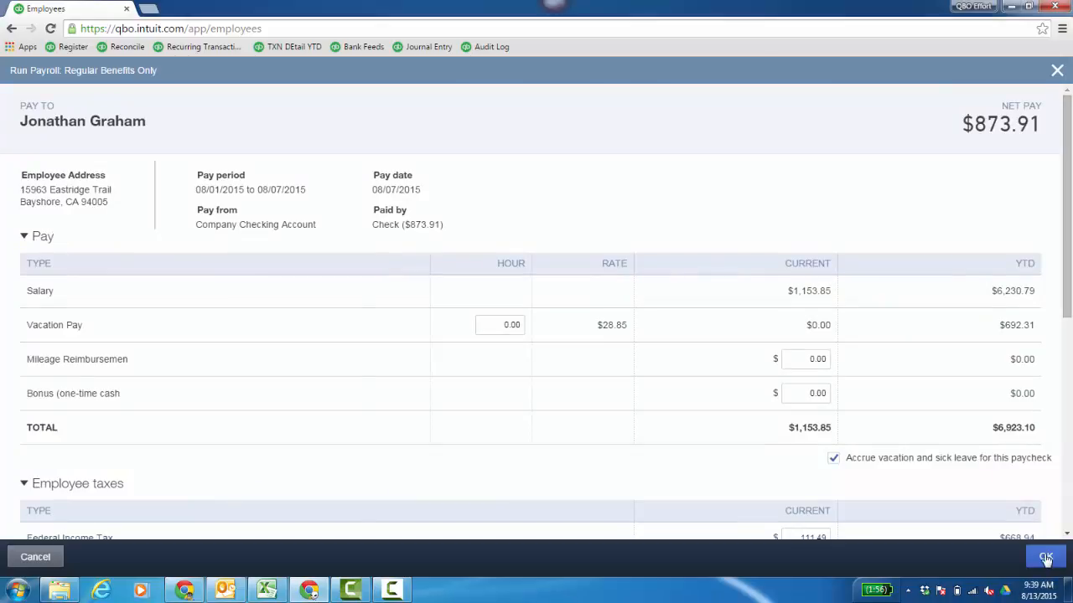
left_click(1045, 558)
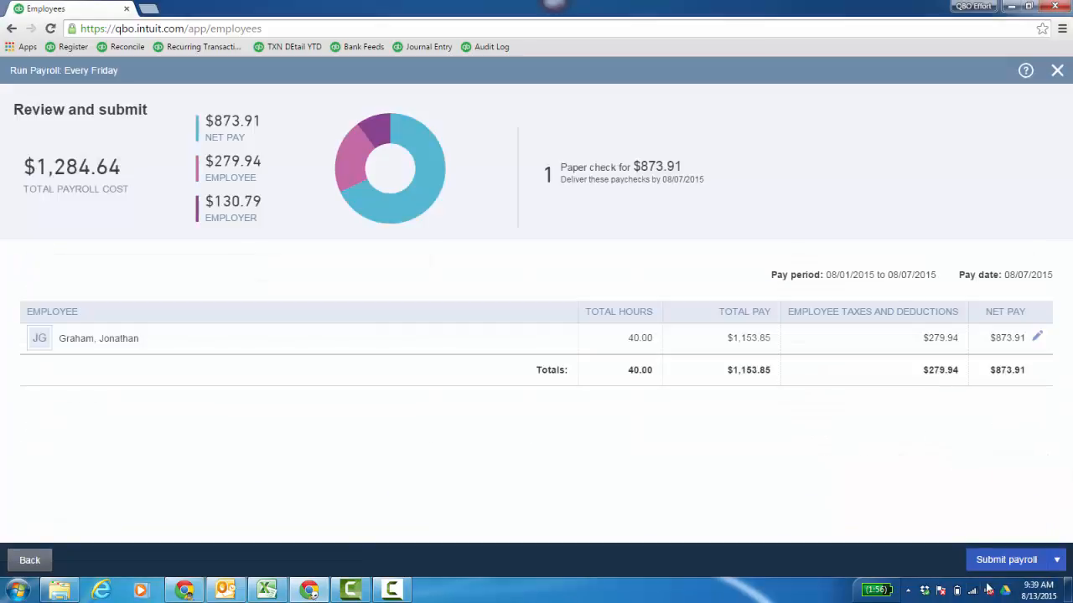
Step: Submit the payroll, assign check number 2345 to the paycheck, and finish the payroll run
left_click(1005, 560)
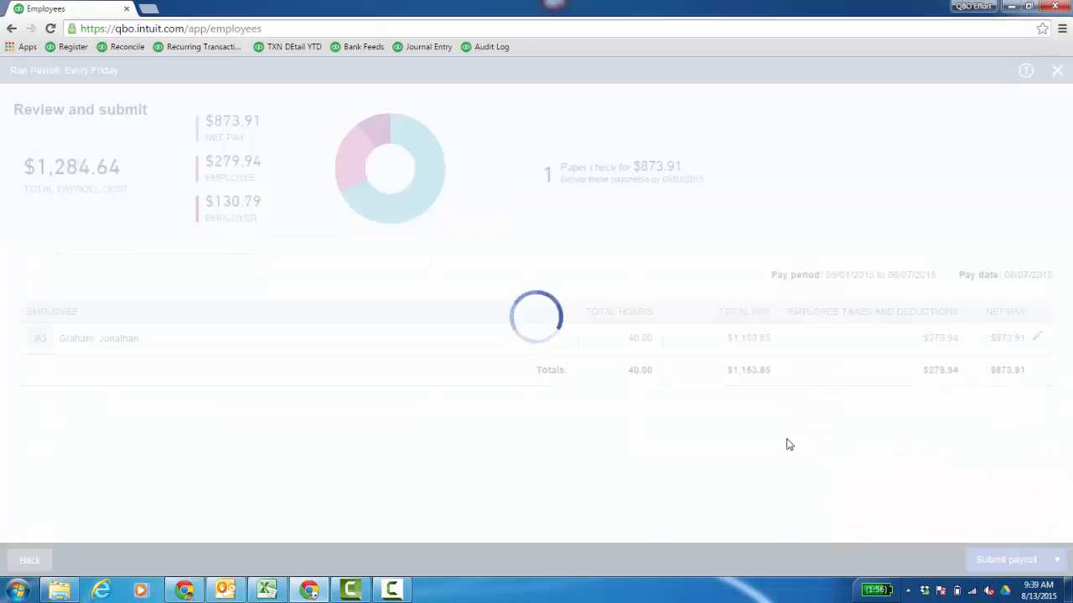
left_click(361, 315)
type("2345")
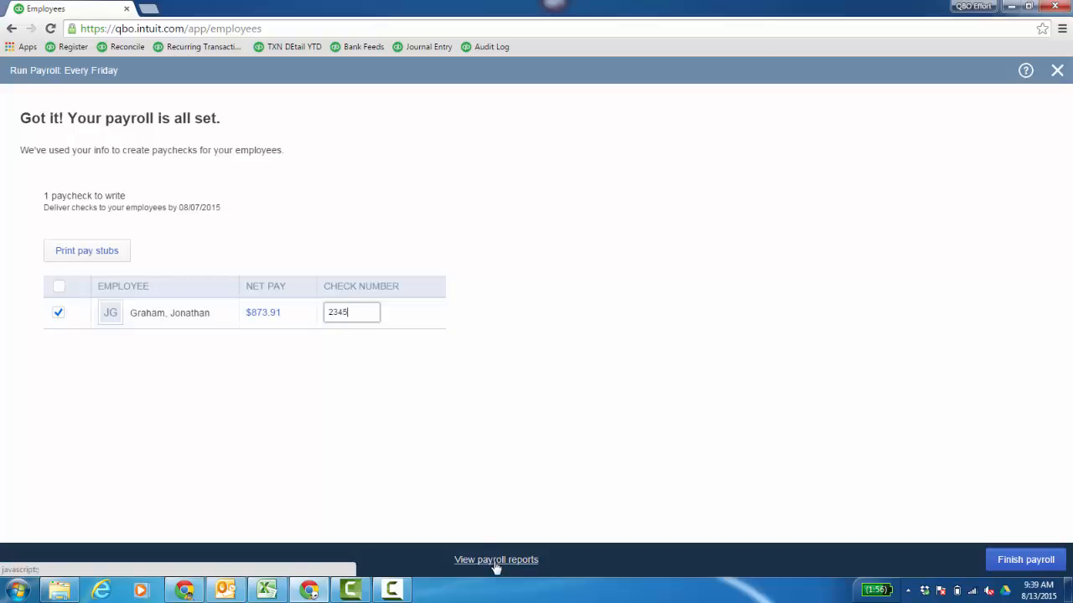
left_click(1021, 561)
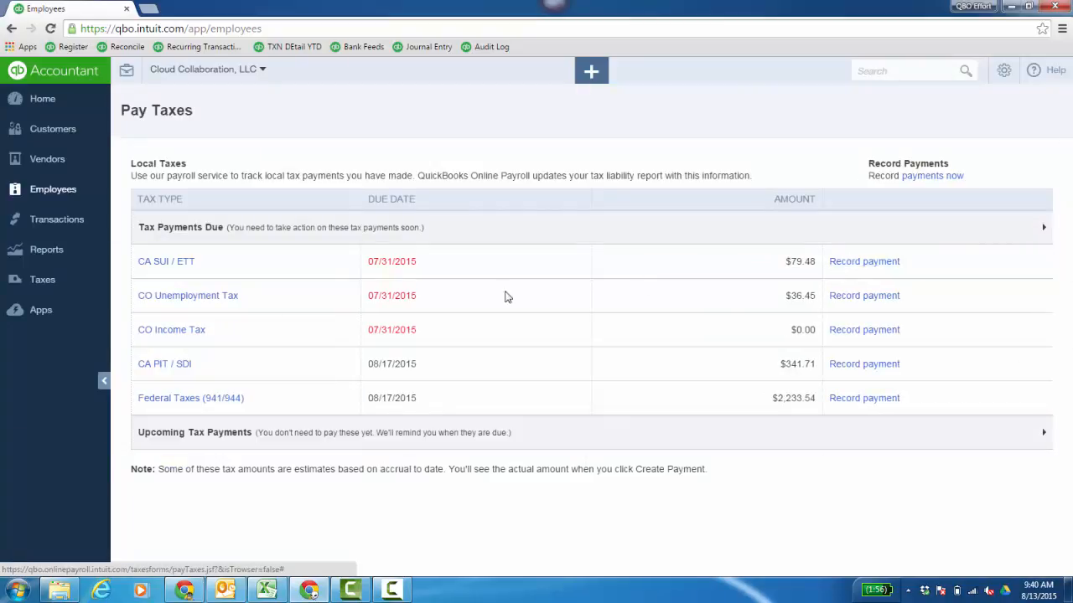
Step: Open the Payroll Tax Center and preview the quarterly Form 941 for 07/01/2015-09/30/2015
mouse_move(65, 287)
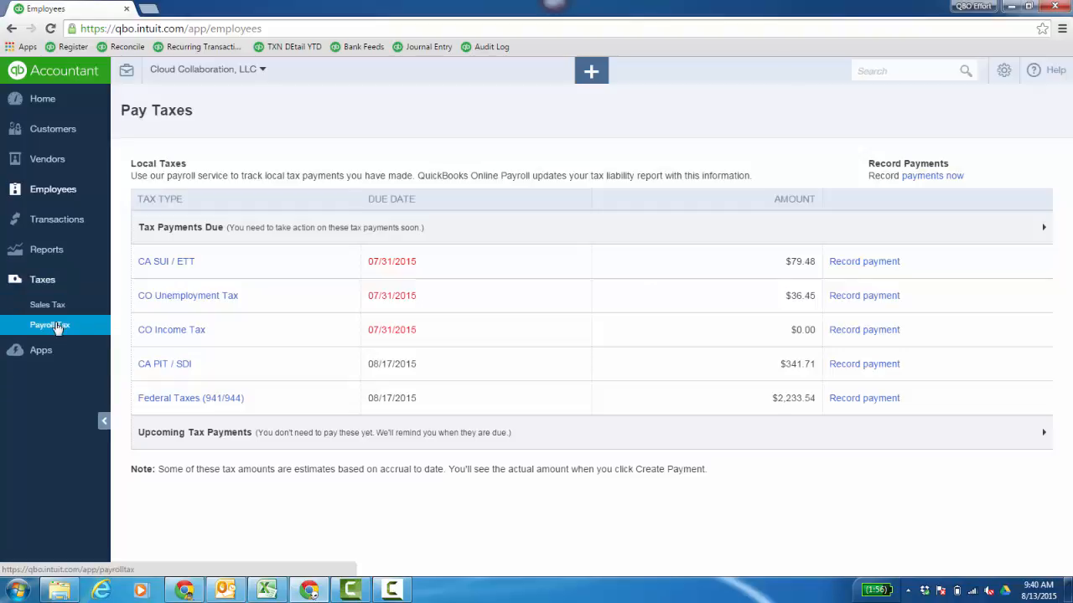
left_click(57, 332)
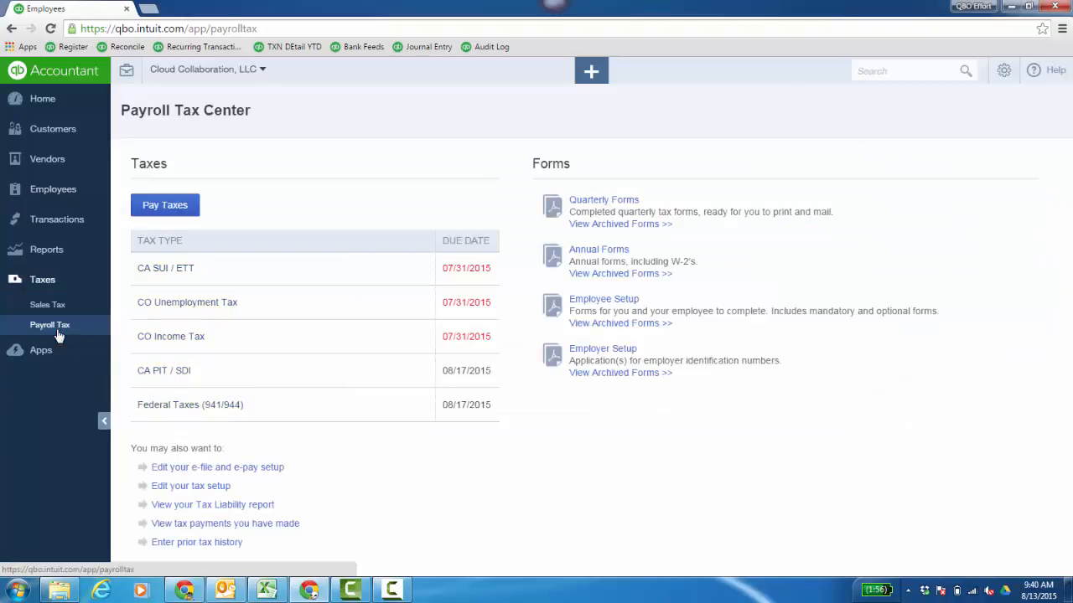
left_click(626, 205)
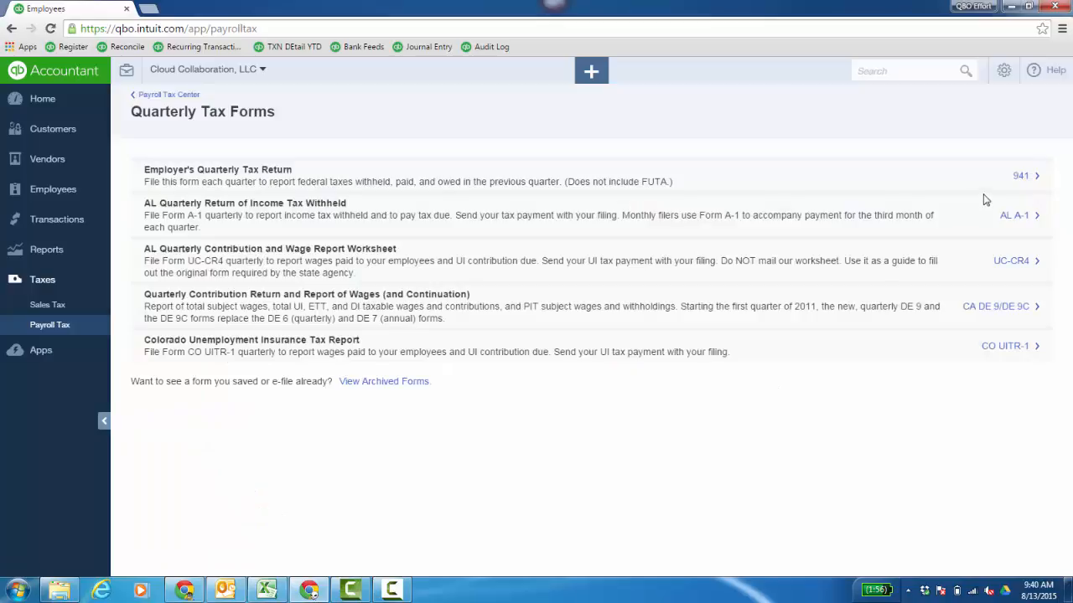
left_click(1023, 177)
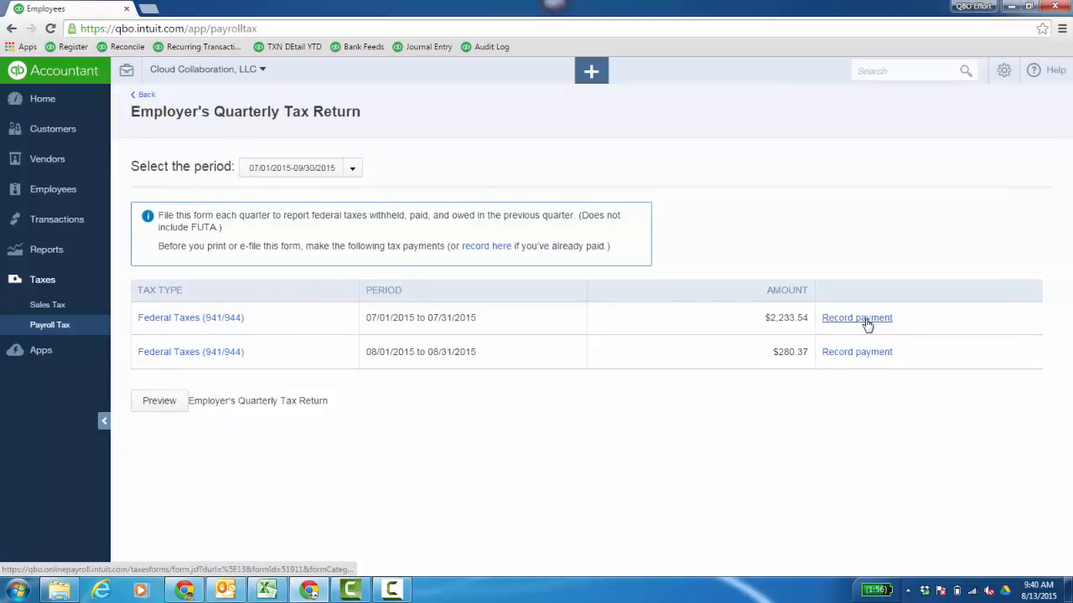
left_click(171, 408)
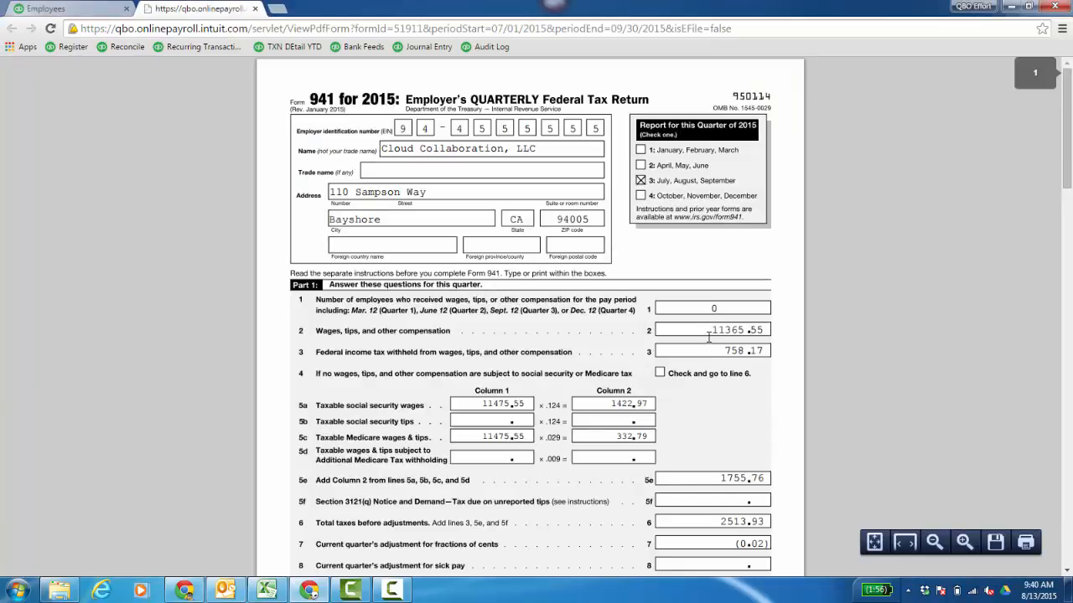
left_click_drag(1067, 145, 1070, 332)
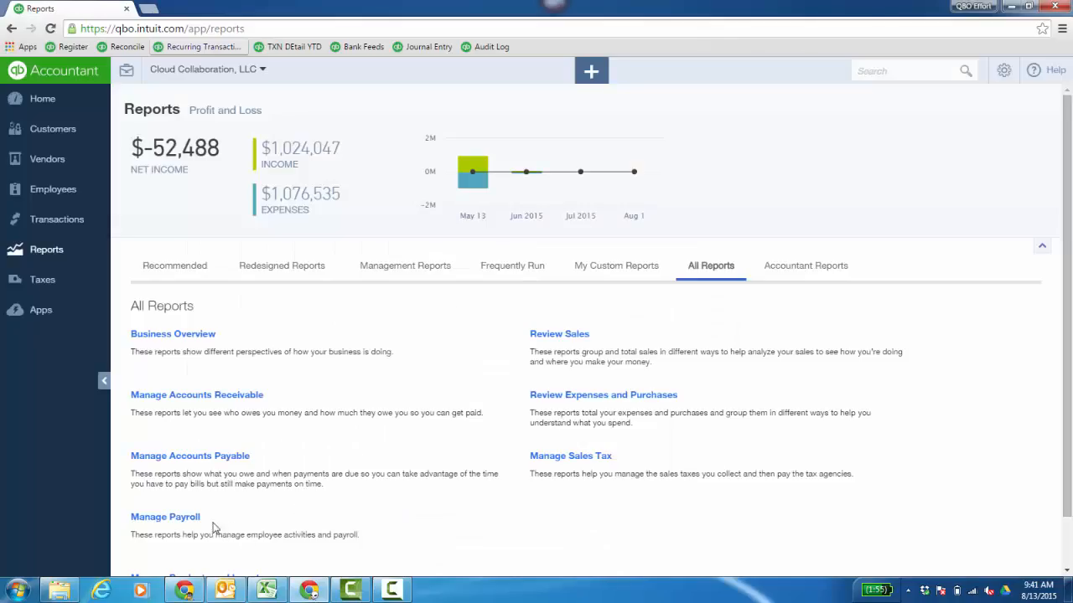
Step: Look through the Manage Payroll reports and open the Payroll Details report
left_click(196, 518)
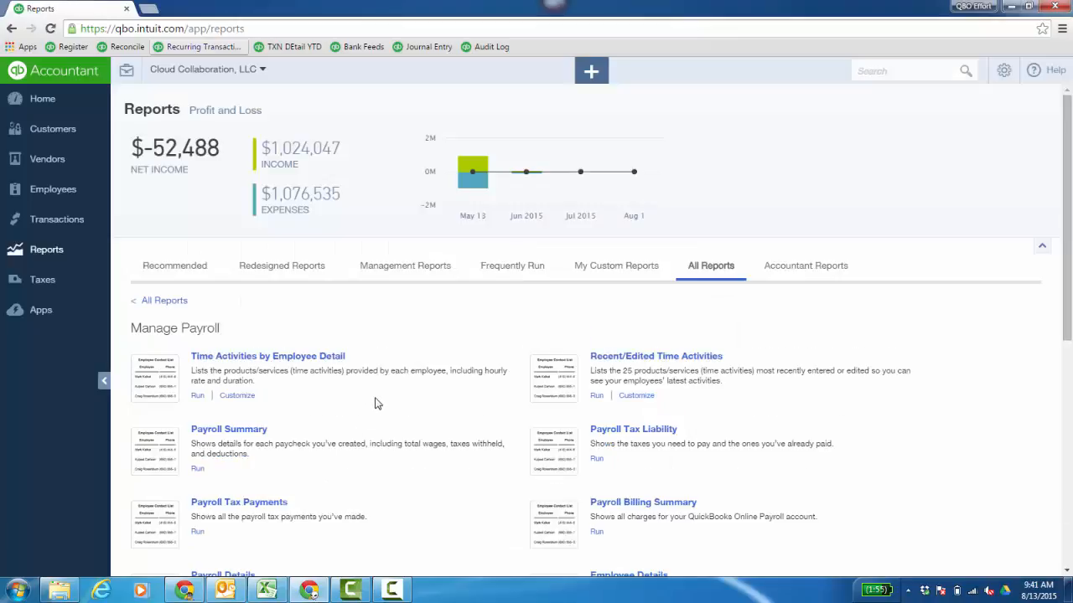
scroll(419, 397, "down", 1)
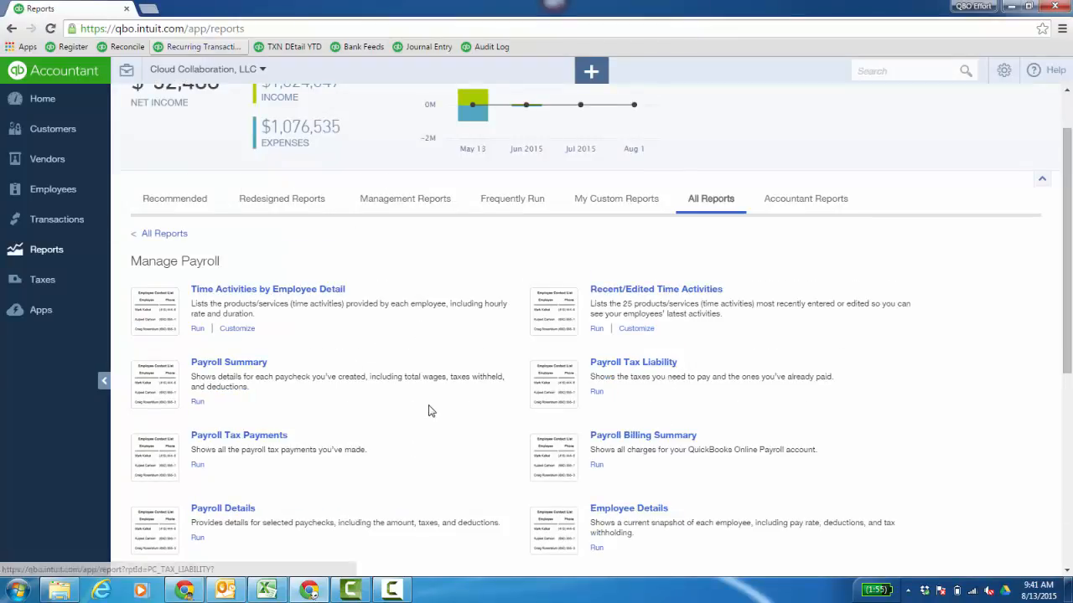
scroll(430, 419, "down", 1)
scroll(430, 419, "down", 1)
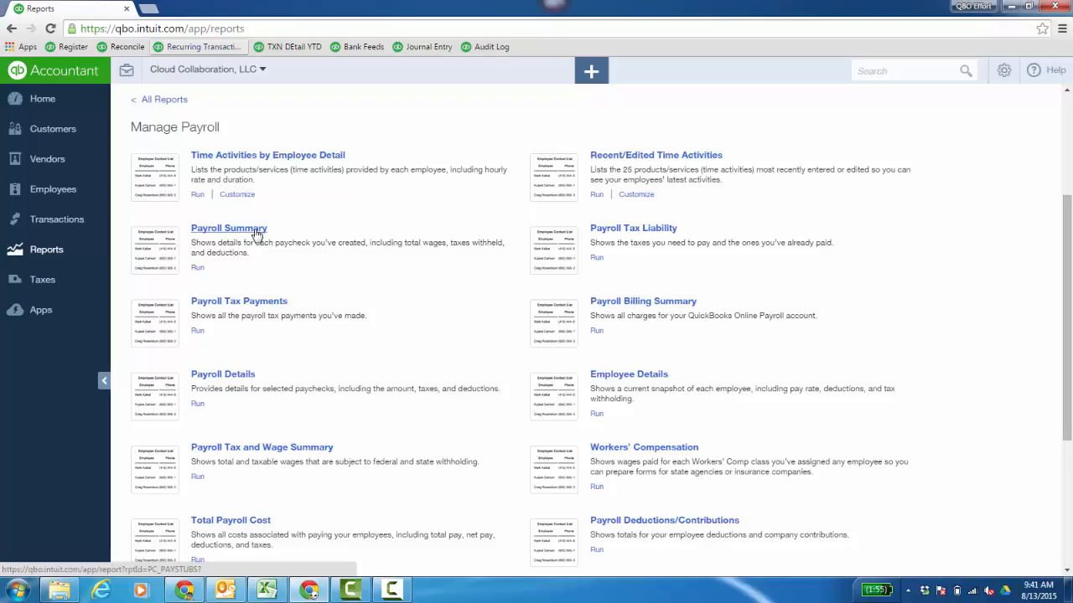
left_click(233, 377)
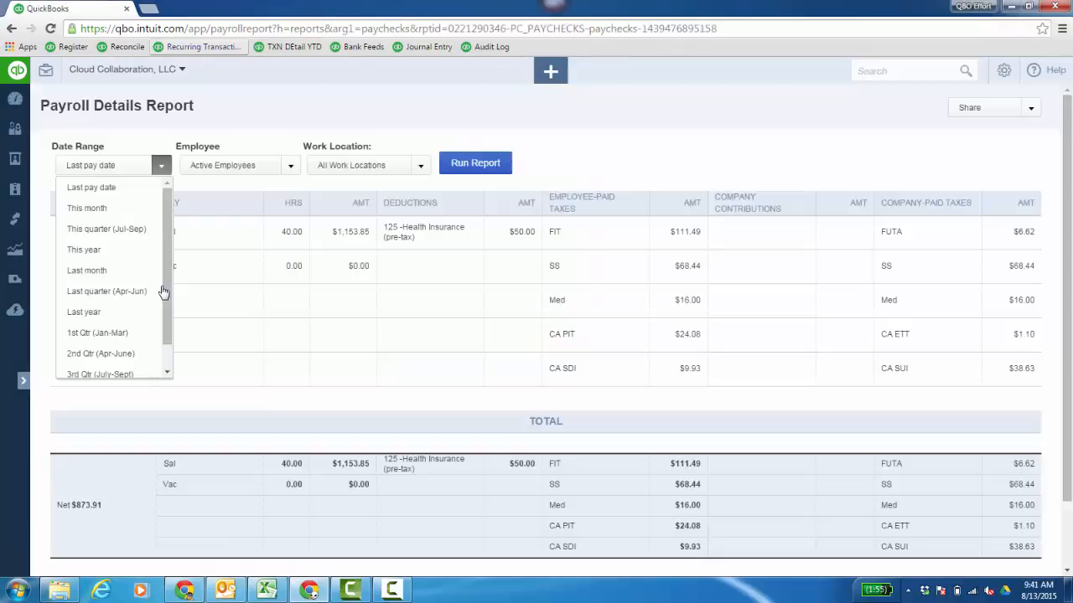
Step: Run the Payroll Details report for This year with Summary By Employee, and review it through the grand total
left_click(116, 250)
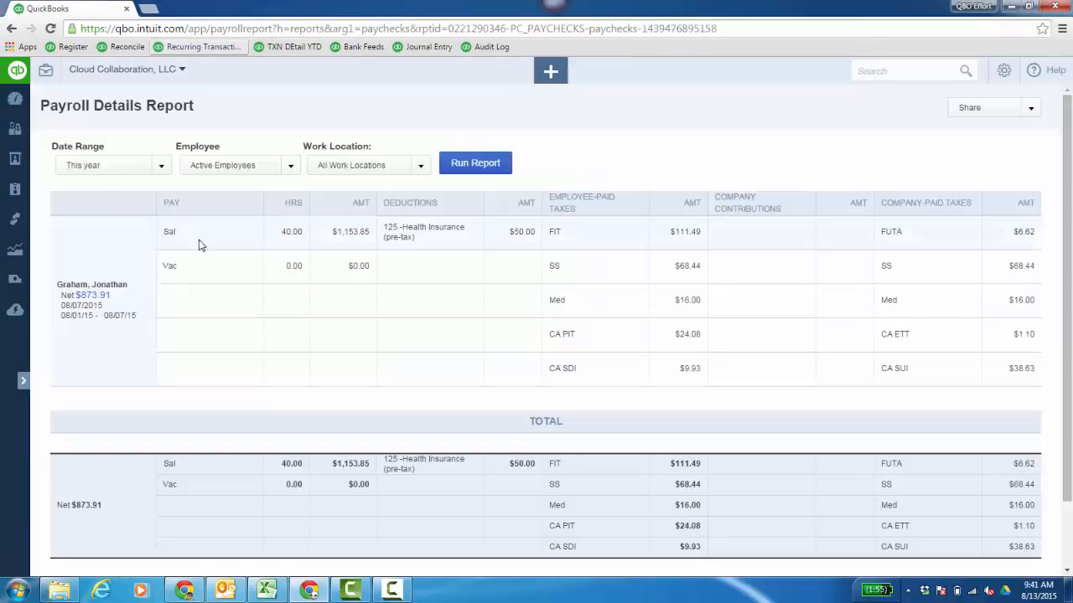
left_click(292, 167)
left_click(271, 252)
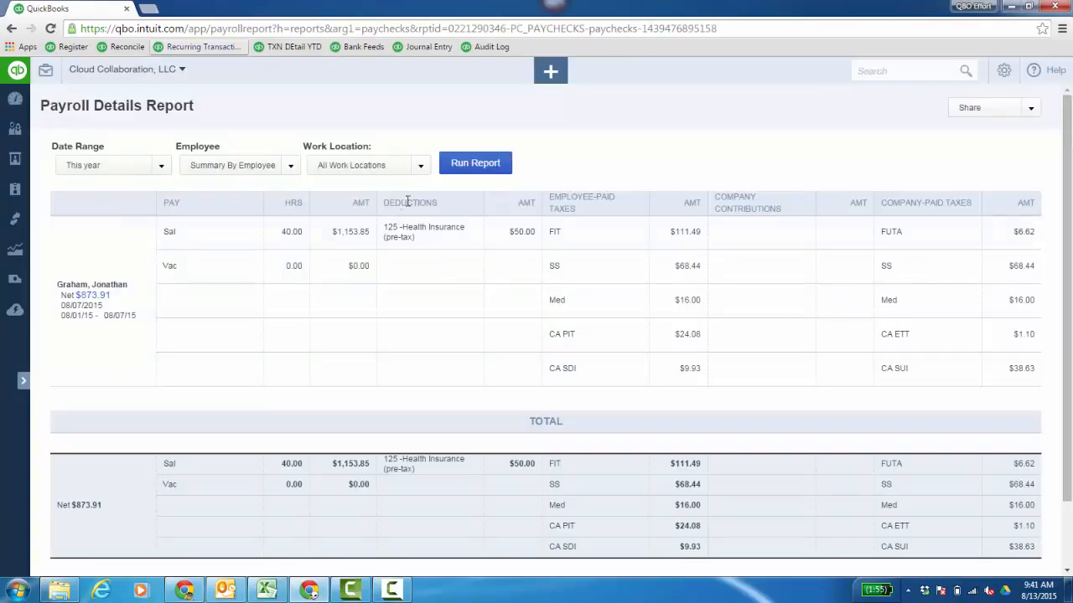
left_click(478, 164)
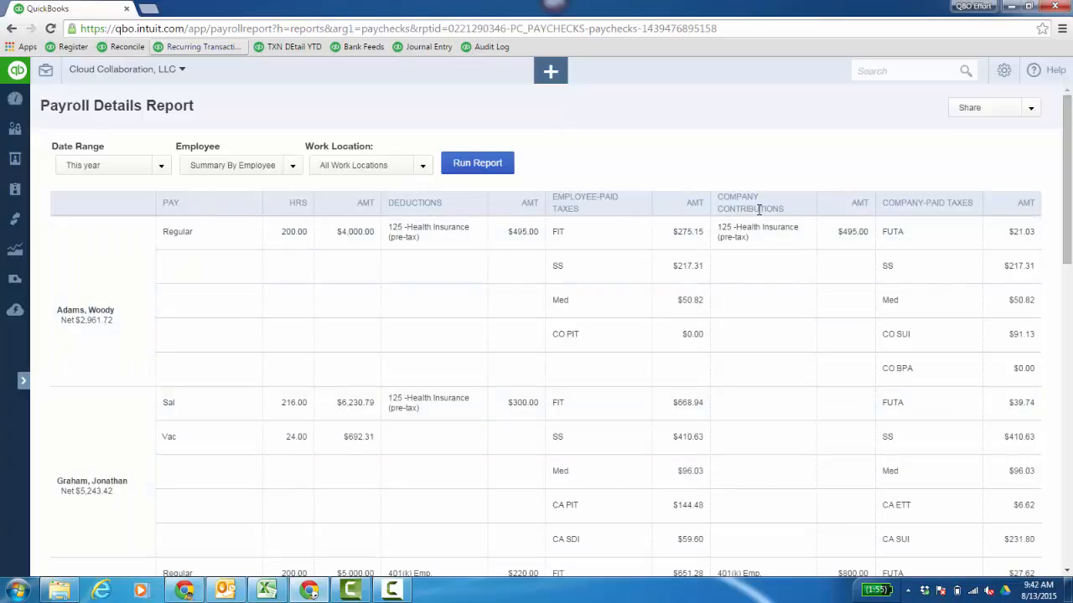
left_click_drag(1064, 196, 1069, 509)
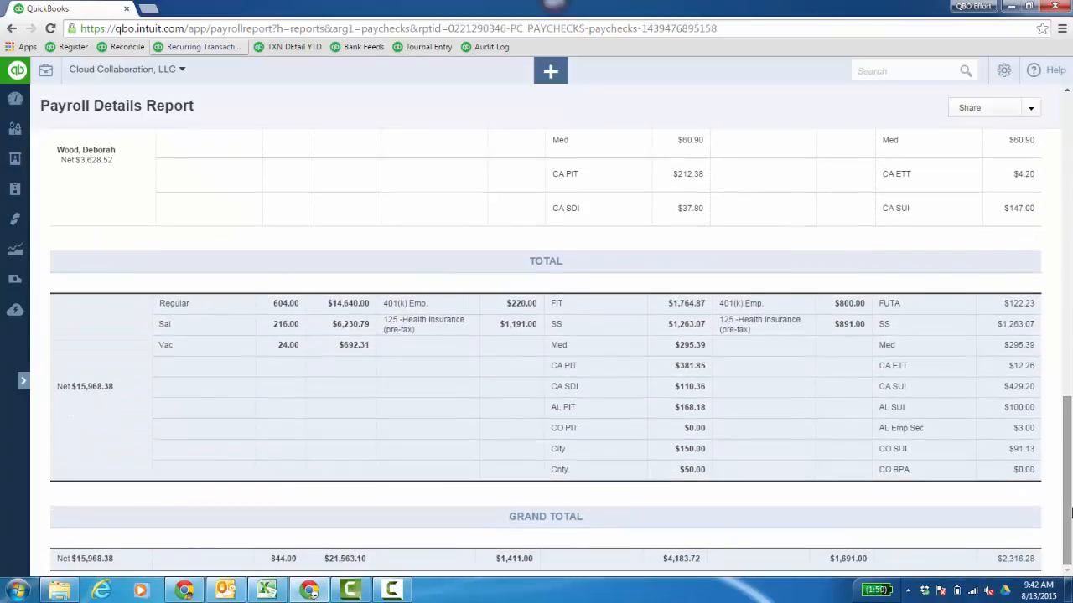